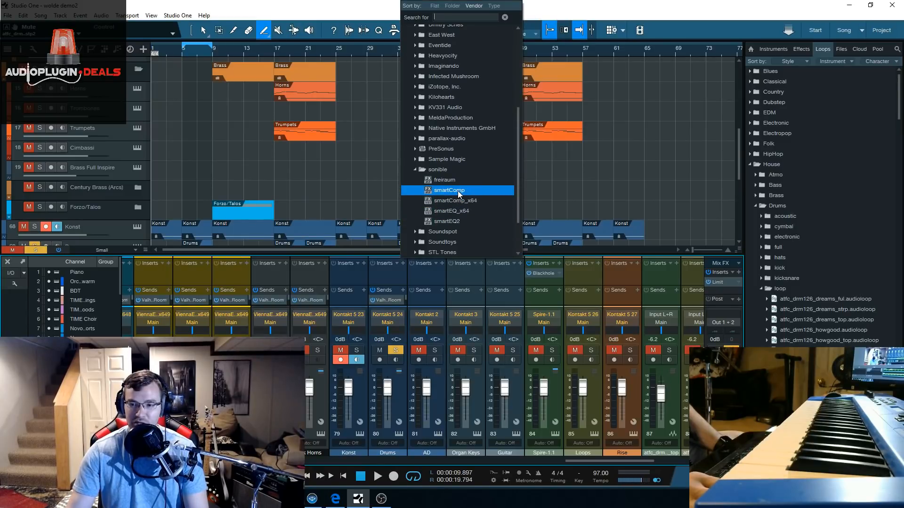
Step: Insert the smartComp_x64 plug-in on the Drums channel and move its window clear of the mixer channel controls
{"action": "left_click", "coordinate": [458, 201]}
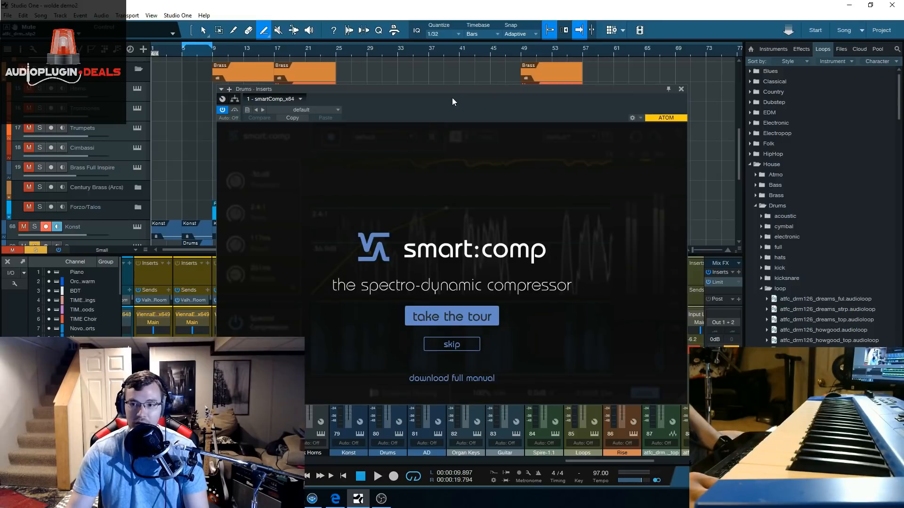
{"action": "left_click_drag", "start_coordinate": [452, 102], "coordinate": [433, 32]}
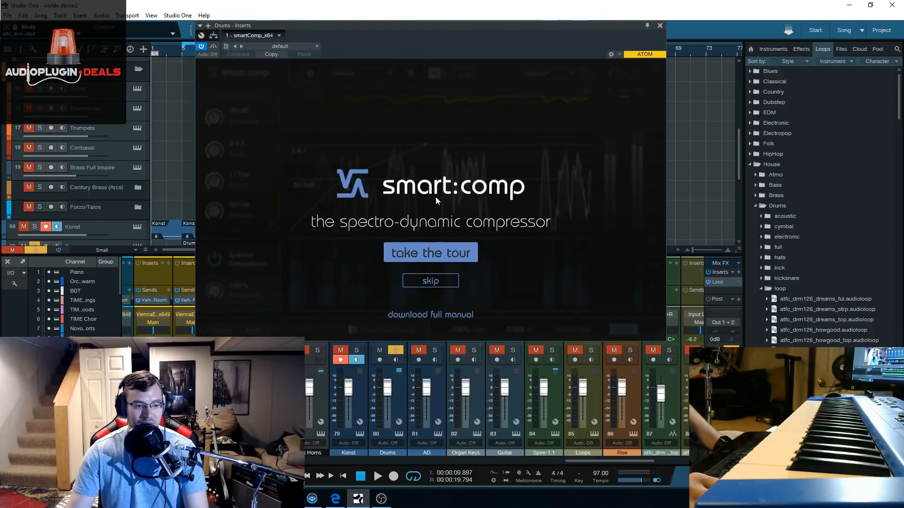
Step: Take the smart:comp introductory tour through its learning, smart parameter, global parameter, focus and sidechain pages, and finish it
{"action": "left_click", "coordinate": [427, 253]}
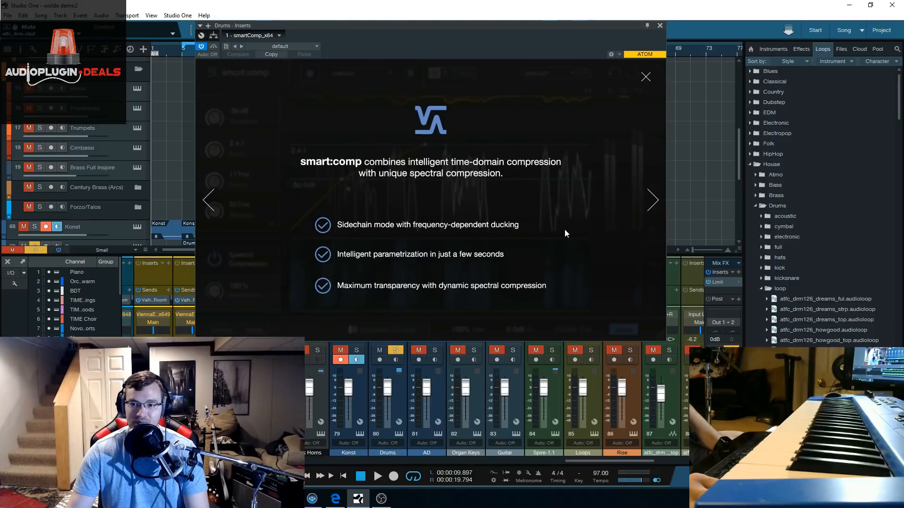
{"action": "left_click", "coordinate": [653, 200]}
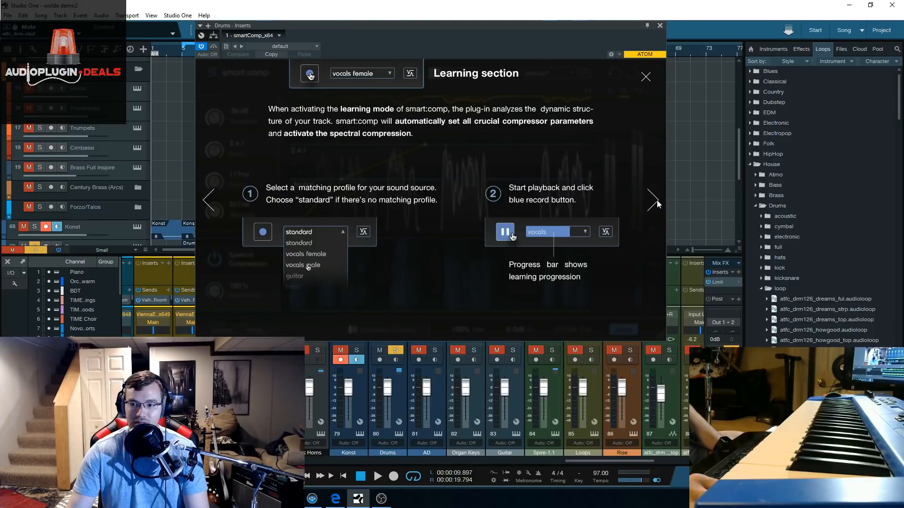
{"action": "left_click", "coordinate": [654, 201]}
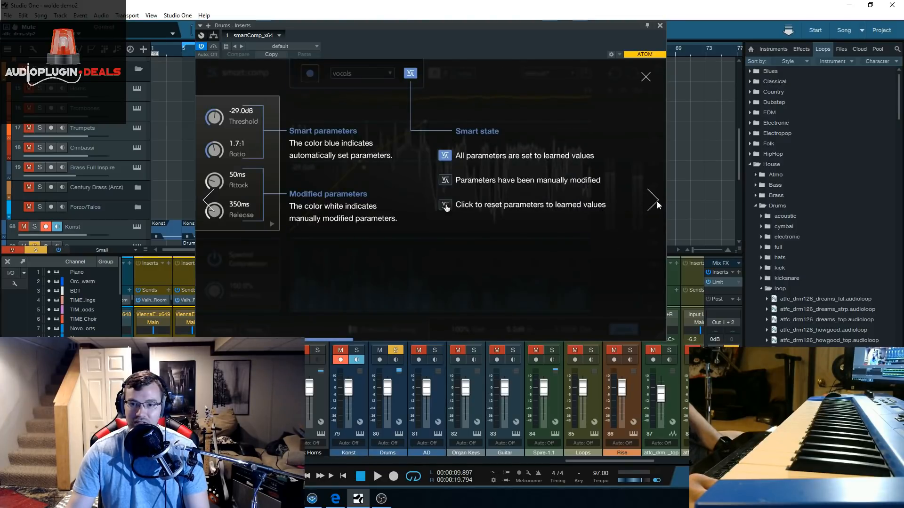
{"action": "left_click", "coordinate": [654, 202]}
{"action": "left_click", "coordinate": [655, 201]}
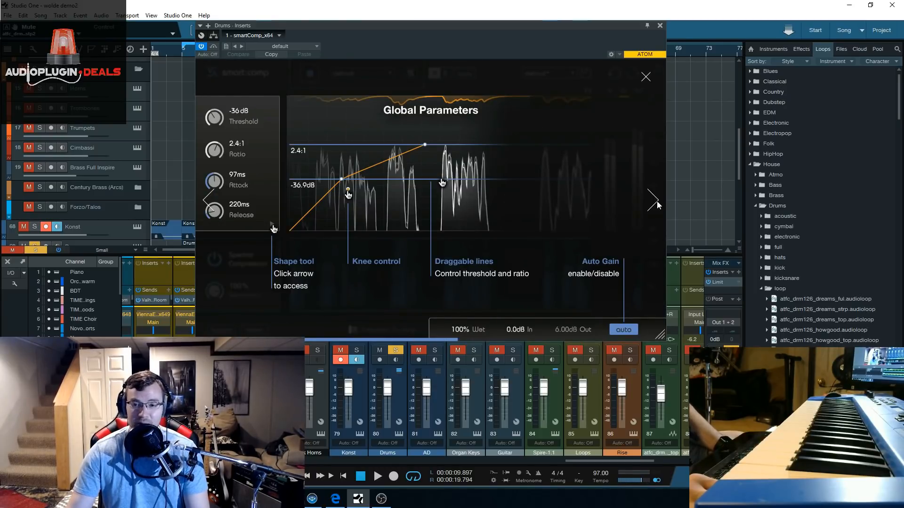
{"action": "left_click", "coordinate": [655, 202]}
{"action": "left_click", "coordinate": [655, 201]}
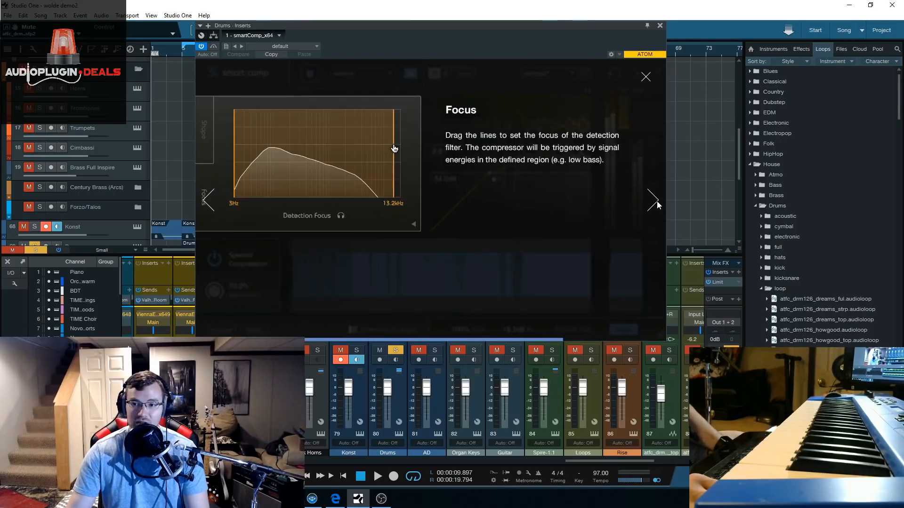
{"action": "left_click", "coordinate": [655, 203]}
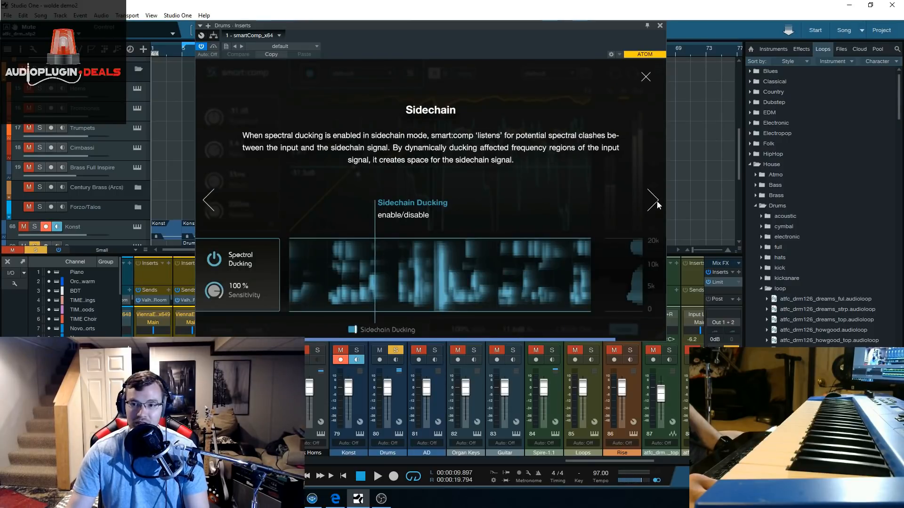
{"action": "left_click", "coordinate": [655, 202]}
{"action": "left_click", "coordinate": [430, 217]}
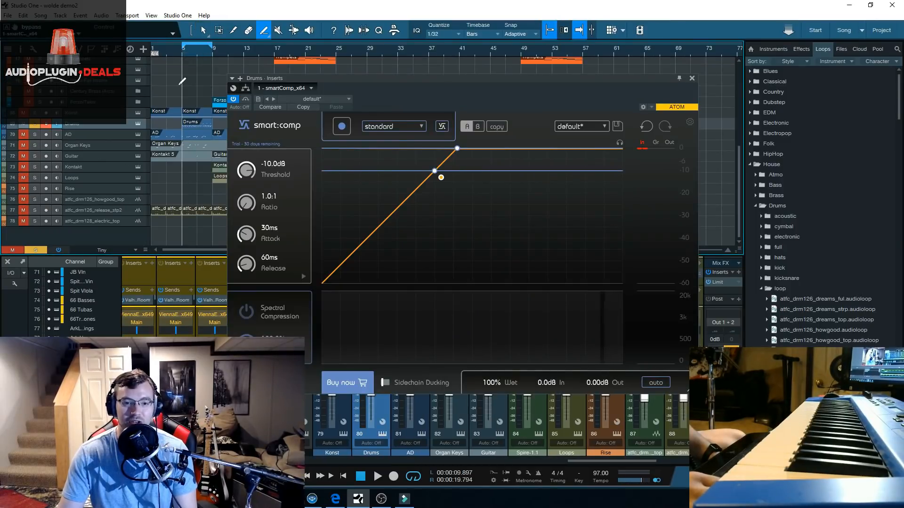
Step: Review smart:comp's available learning profiles for the Drums channel and choose the standard profile
{"action": "left_click_drag", "start_coordinate": [400, 81], "coordinate": [357, 65]}
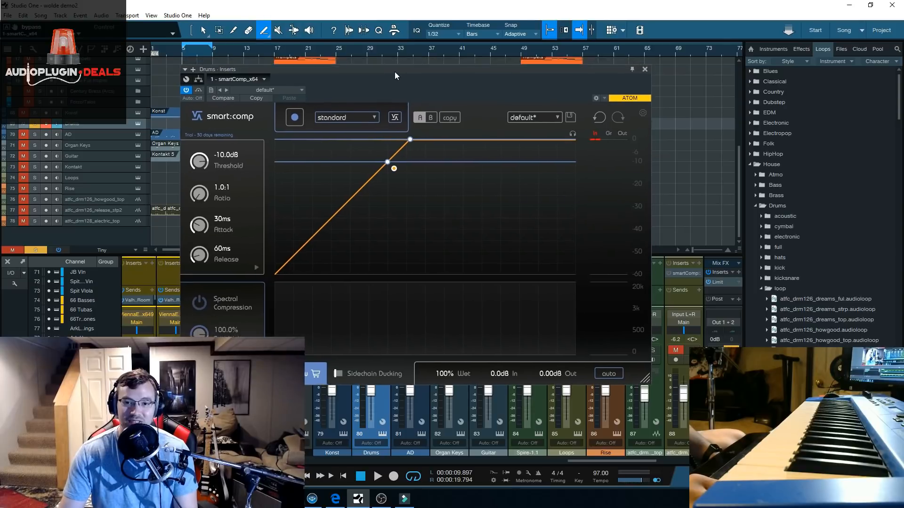
{"action": "left_click_drag", "start_coordinate": [396, 64], "coordinate": [394, 61]}
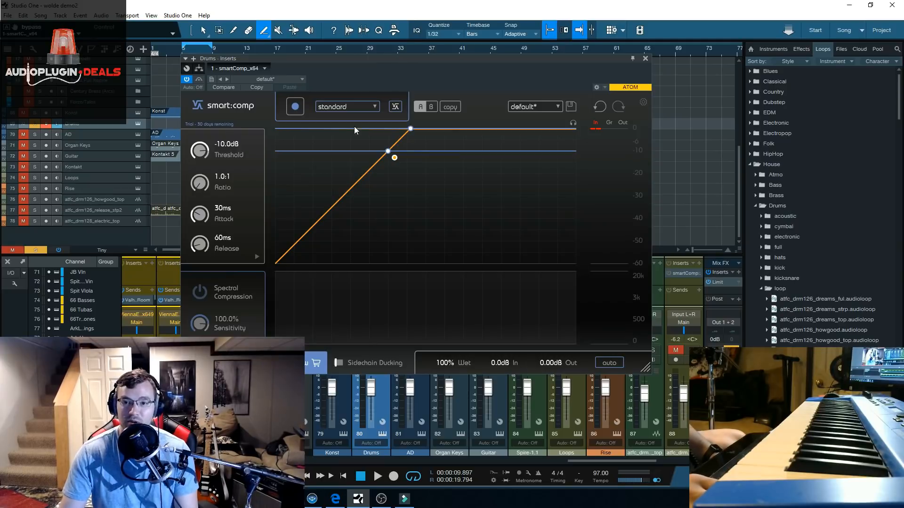
{"action": "left_click", "coordinate": [295, 108]}
{"action": "left_click_drag", "start_coordinate": [304, 60], "coordinate": [297, 61]}
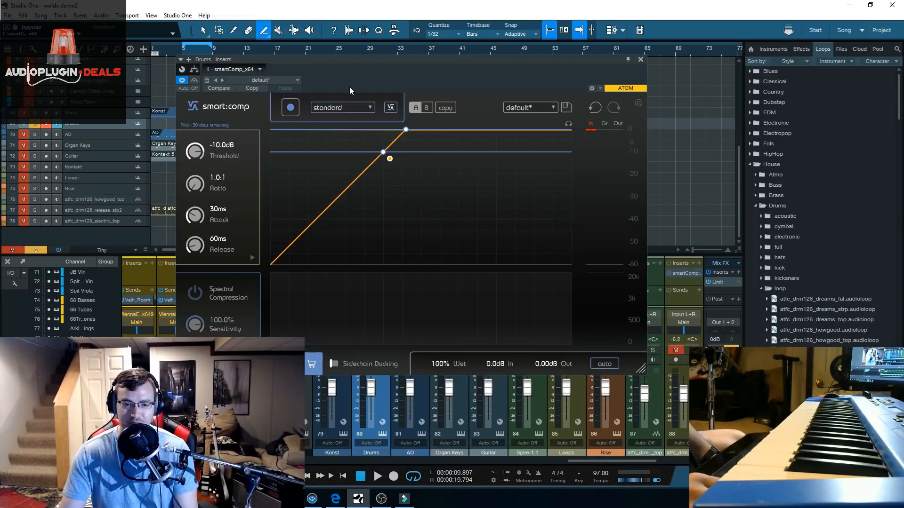
{"action": "left_click_drag", "start_coordinate": [366, 56], "coordinate": [346, 64]}
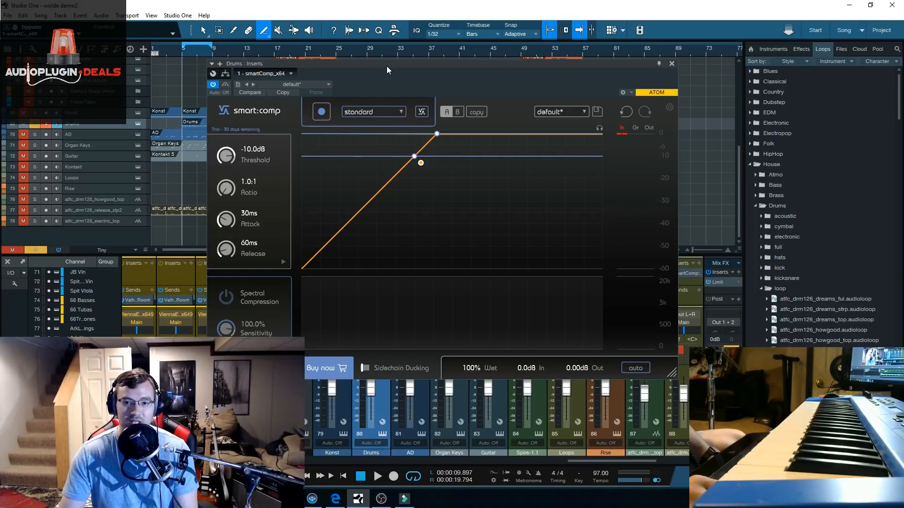
{"action": "left_click_drag", "start_coordinate": [387, 66], "coordinate": [362, 62]}
{"action": "left_click", "coordinate": [372, 108]}
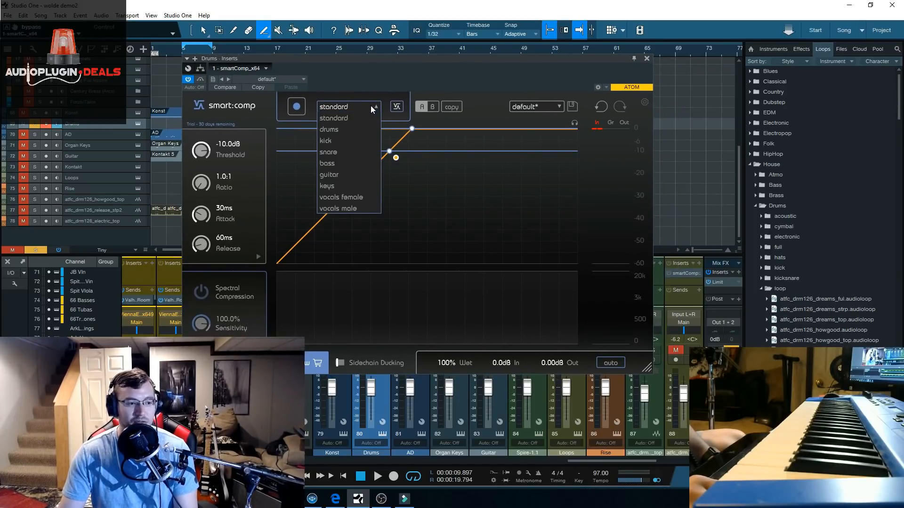
{"action": "left_click", "coordinate": [347, 118]}
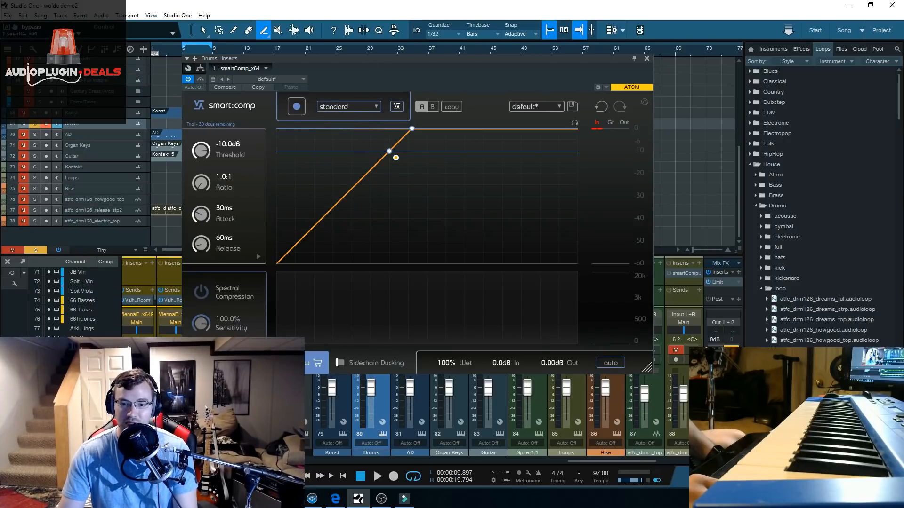
Step: Play the Drums track with the compressor at its default settings, watch the signal display, and stop playback
{"action": "left_click", "coordinate": [194, 363]}
{"action": "left_click", "coordinate": [377, 477]}
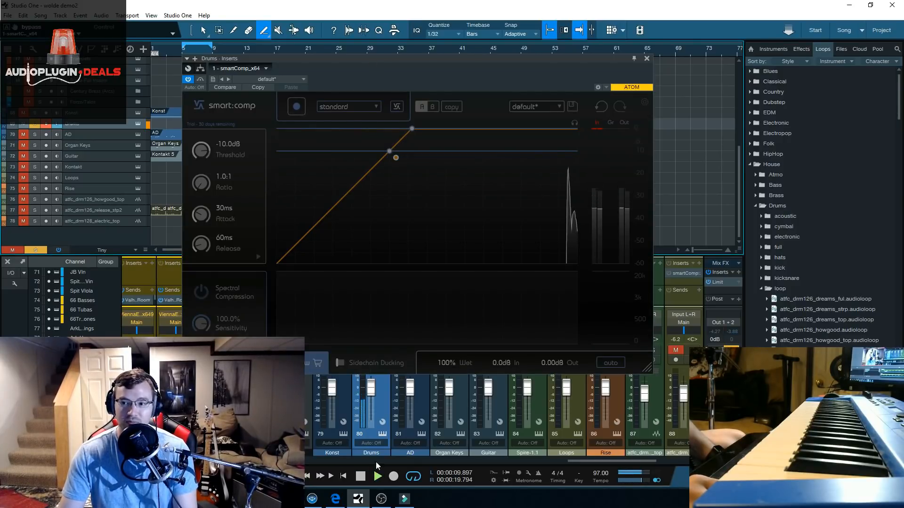
{"action": "left_click_drag", "start_coordinate": [472, 59], "coordinate": [496, 61]}
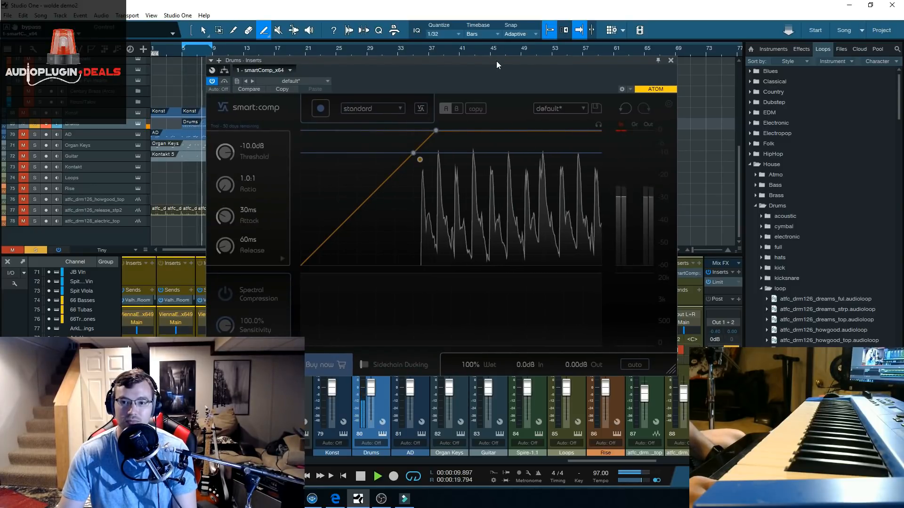
{"action": "left_click_drag", "start_coordinate": [496, 61], "coordinate": [496, 53]}
{"action": "key", "text": "space"}
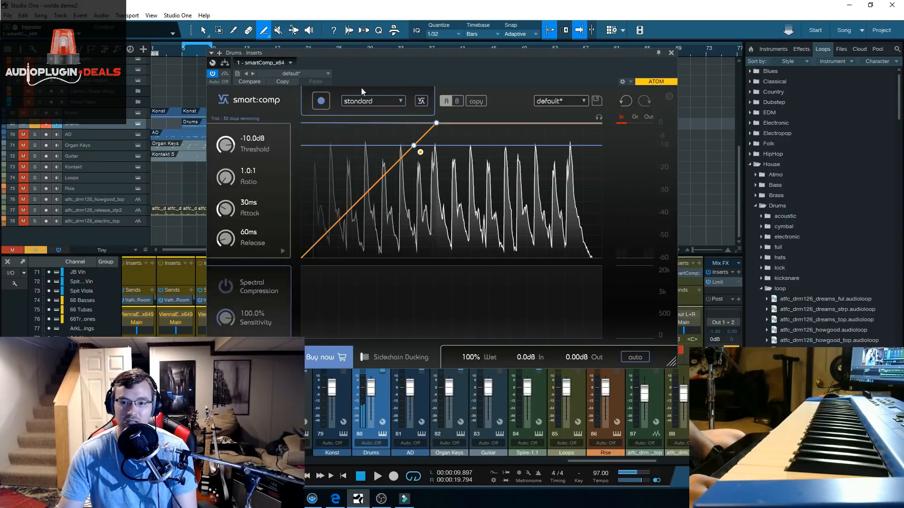
Step: Play the Drums track and let smart:comp learn its compression settings with the standard profile, and stop playback
{"action": "left_click_drag", "start_coordinate": [398, 54], "coordinate": [409, 55]}
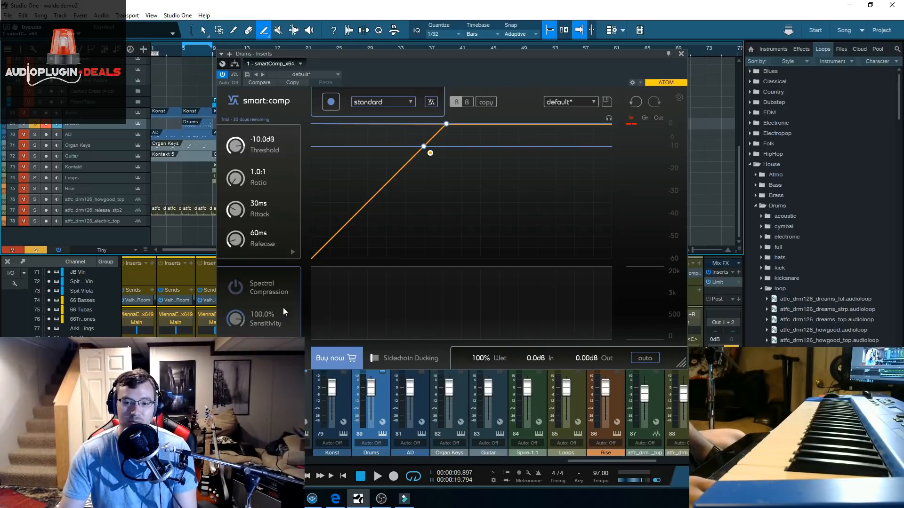
{"action": "left_click", "coordinate": [377, 478]}
{"action": "left_click", "coordinate": [334, 105]}
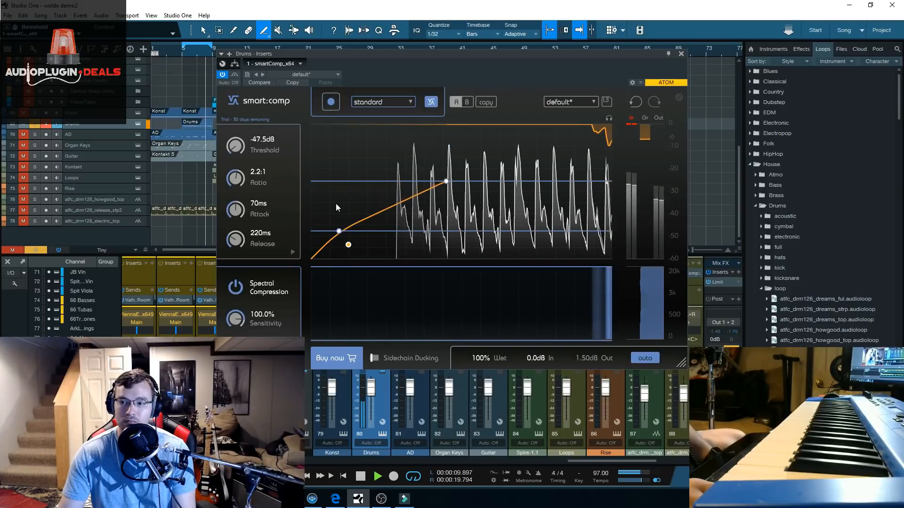
{"action": "left_click", "coordinate": [363, 478]}
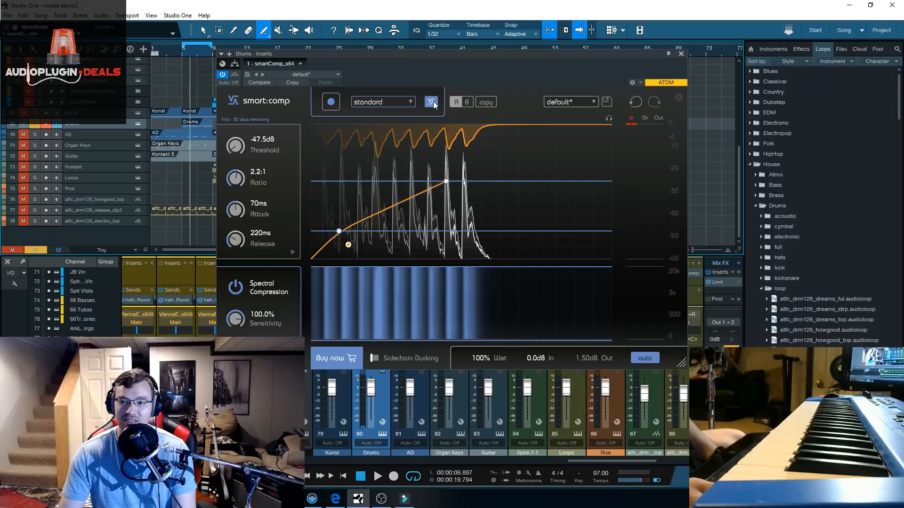
Step: Switch the learning profile to drums and run smart:comp's learning on the Drums track during playback
{"action": "left_click", "coordinate": [411, 105]}
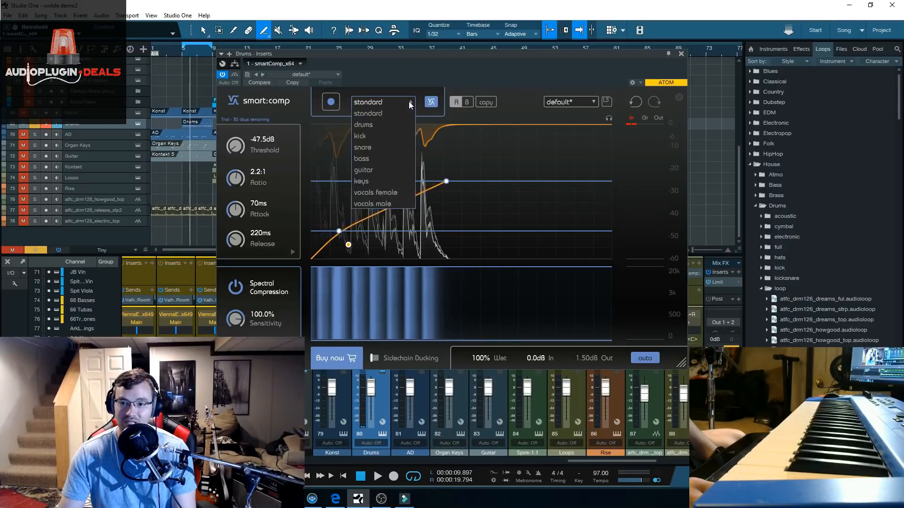
{"action": "left_click", "coordinate": [383, 123]}
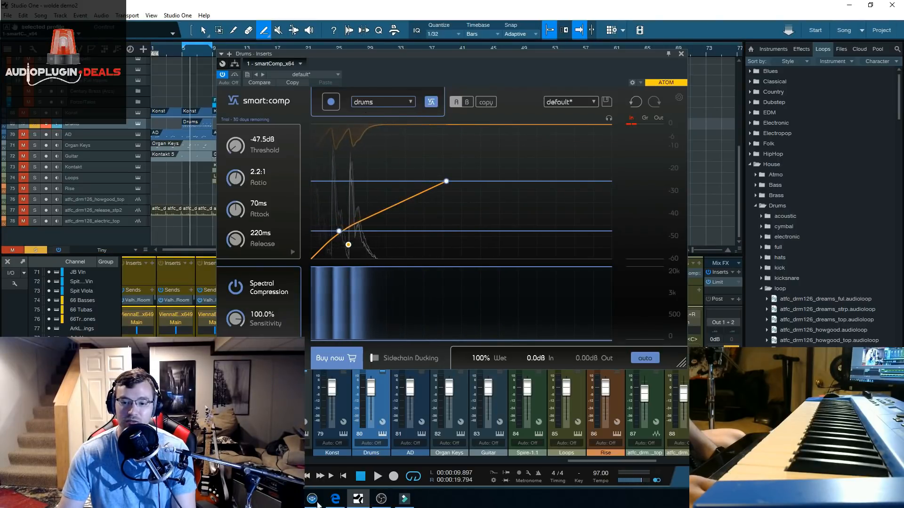
{"action": "left_click", "coordinate": [377, 476]}
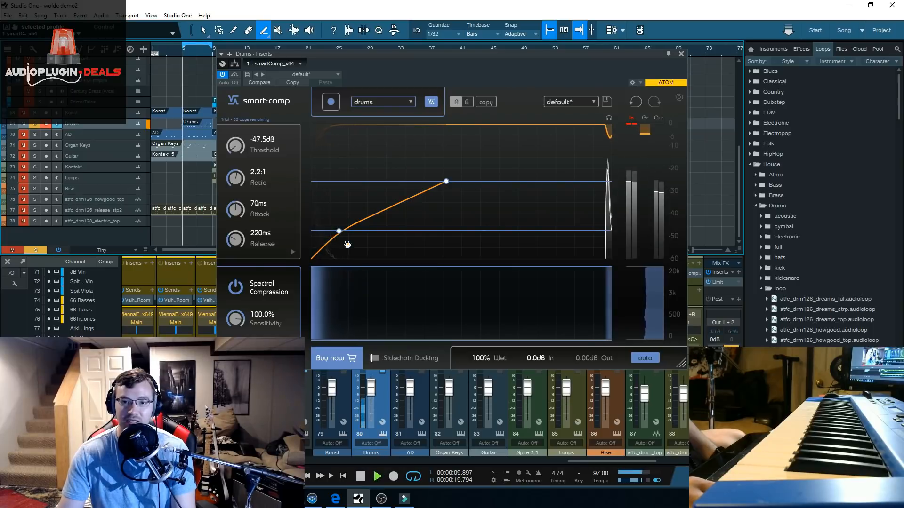
{"action": "left_click", "coordinate": [331, 101]}
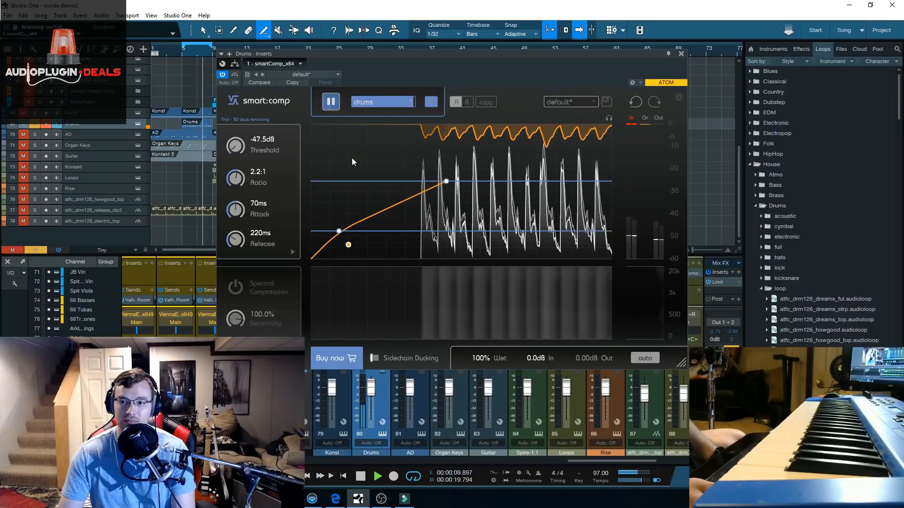
Step: Set the Drums compressor's threshold to -19.3 dB, audition it with the atfc_drm126_release_stp2 track soloed as well, and stop playback
{"action": "left_click_drag", "start_coordinate": [236, 150], "coordinate": [234, 84]}
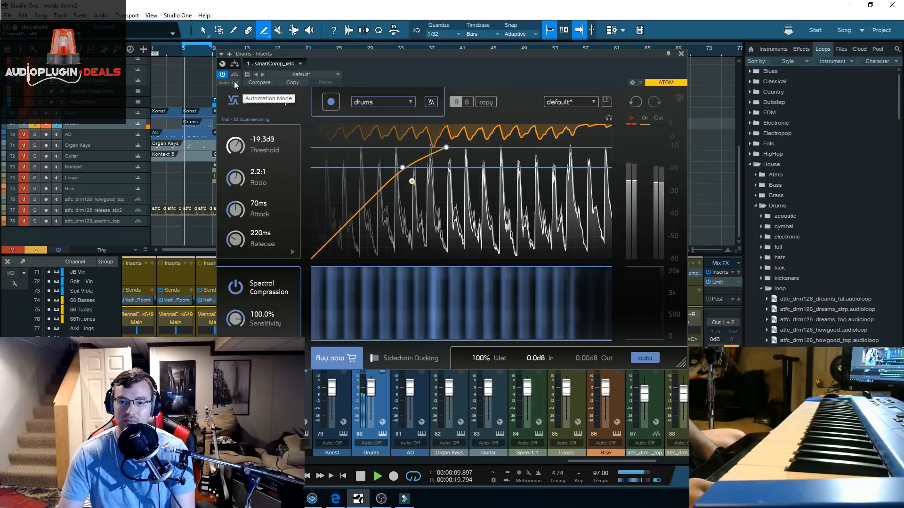
{"action": "left_click", "coordinate": [35, 210]}
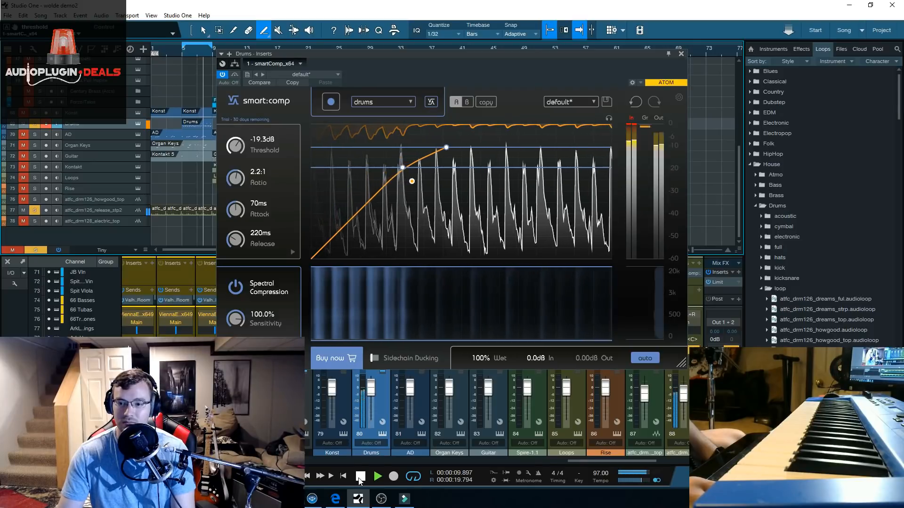
{"action": "key", "text": "space"}
Step: Close the Drums plug-in window and open the smartComp insert on the atfc_drm126_release_stp2 channel
{"action": "left_click", "coordinate": [681, 54]}
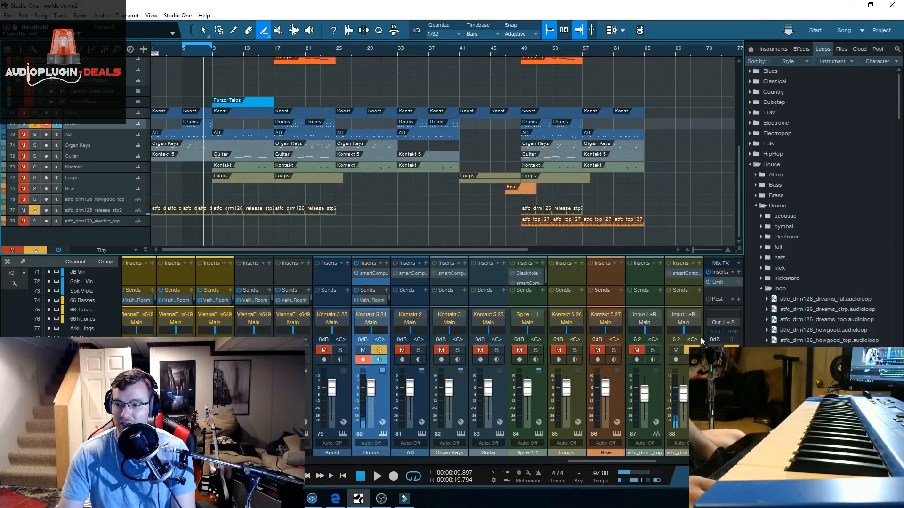
{"action": "left_click", "coordinate": [673, 273]}
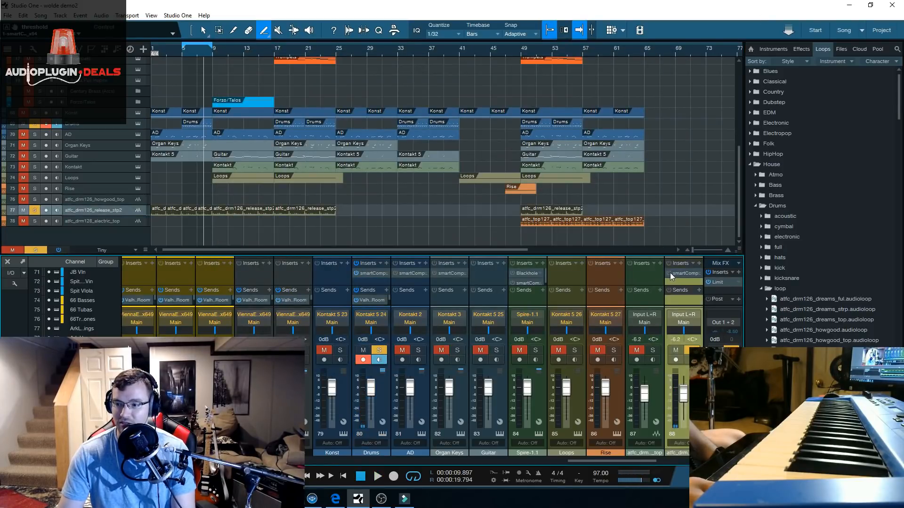
{"action": "left_click", "coordinate": [683, 274]}
{"action": "left_click_drag", "start_coordinate": [390, 100], "coordinate": [341, 85]}
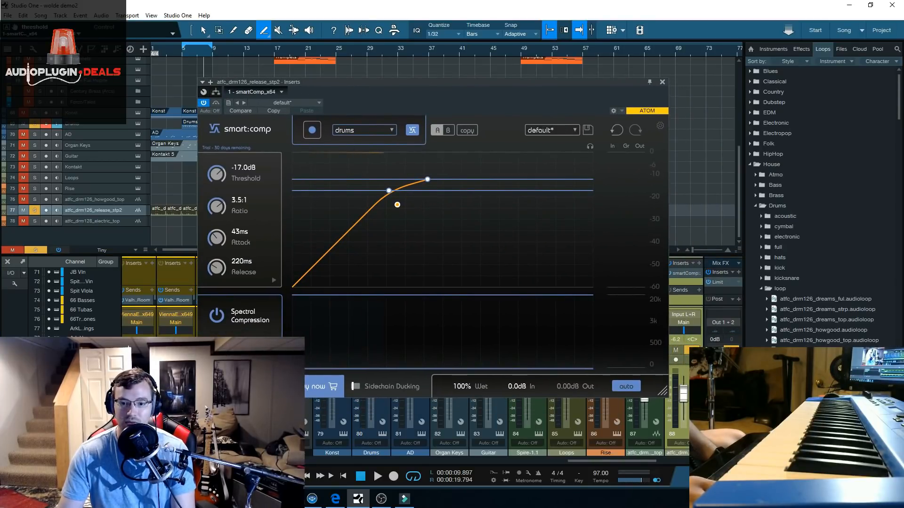
Step: Reset smart:comp's parameters on the atfc_drm126_release_stp2 channel and relearn them with the drums profile during playback
{"action": "left_click", "coordinate": [413, 131]}
{"action": "left_click", "coordinate": [392, 131]}
{"action": "left_click", "coordinate": [377, 150]}
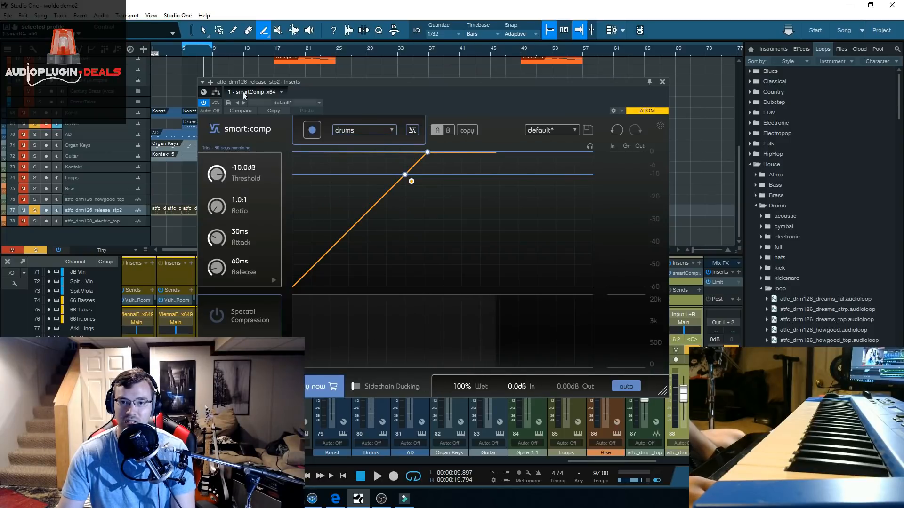
{"action": "left_click", "coordinate": [311, 130]}
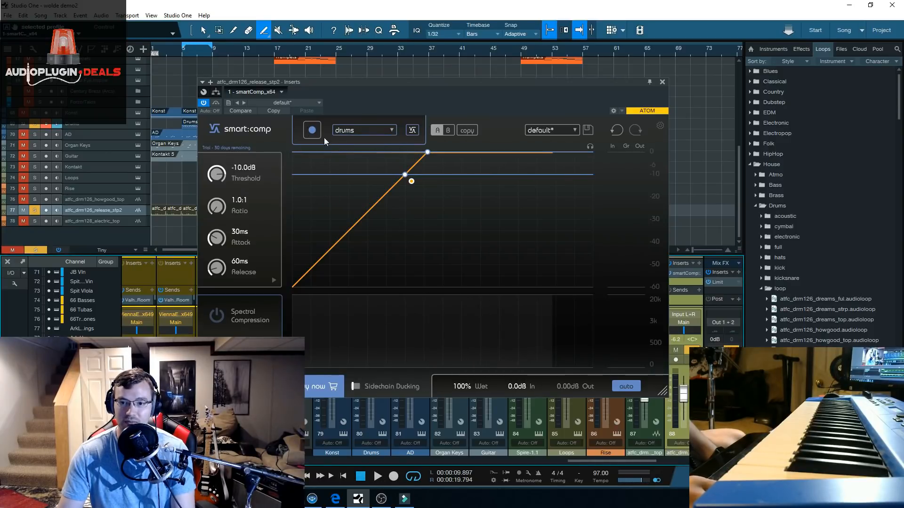
{"action": "left_click", "coordinate": [377, 477]}
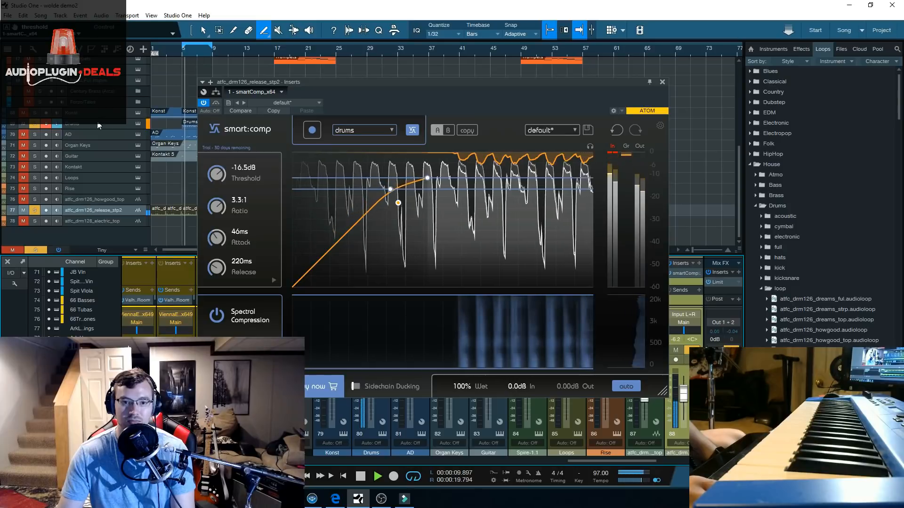
Step: Switch to the Drums track's smart:comp and relearn its compression settings with the drums profile while playback runs
{"action": "left_click", "coordinate": [99, 125]}
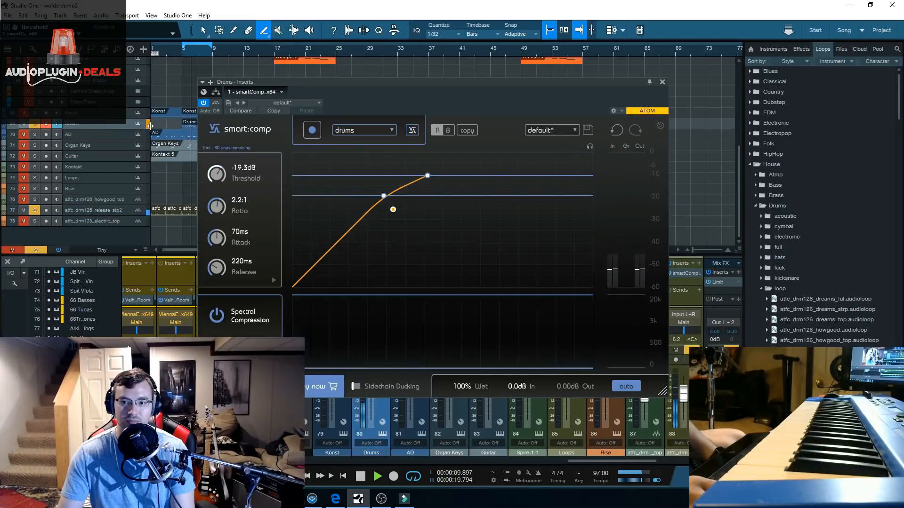
{"action": "left_click", "coordinate": [312, 130]}
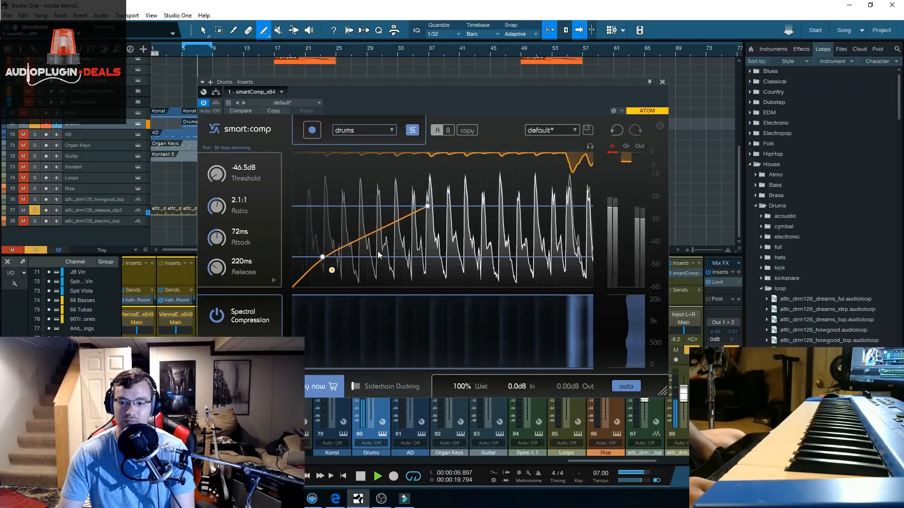
Step: Bring up the atfc_drm126_release_stp2 channel's smart:comp, watch its compression during playback, and stop the transport
{"action": "left_click_drag", "start_coordinate": [429, 87], "coordinate": [464, 85]}
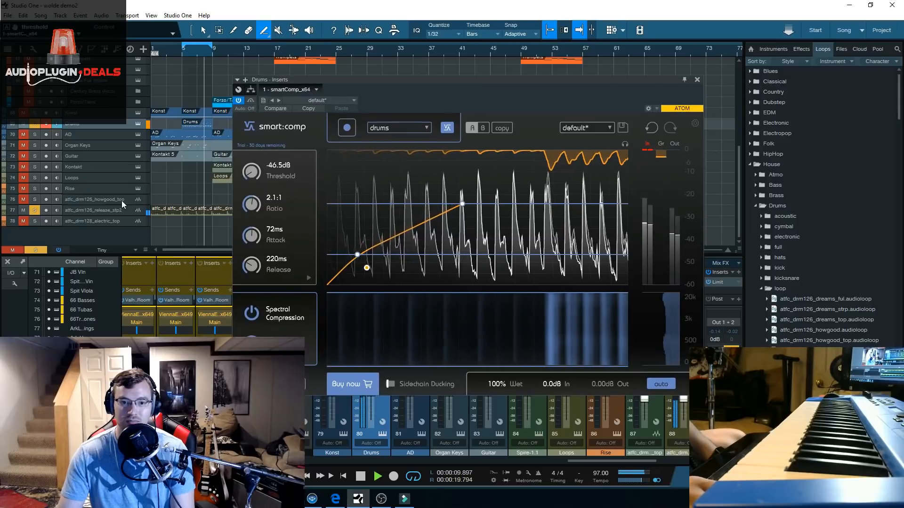
{"action": "left_click", "coordinate": [95, 210]}
{"action": "left_click_drag", "start_coordinate": [595, 91], "coordinate": [508, 55]}
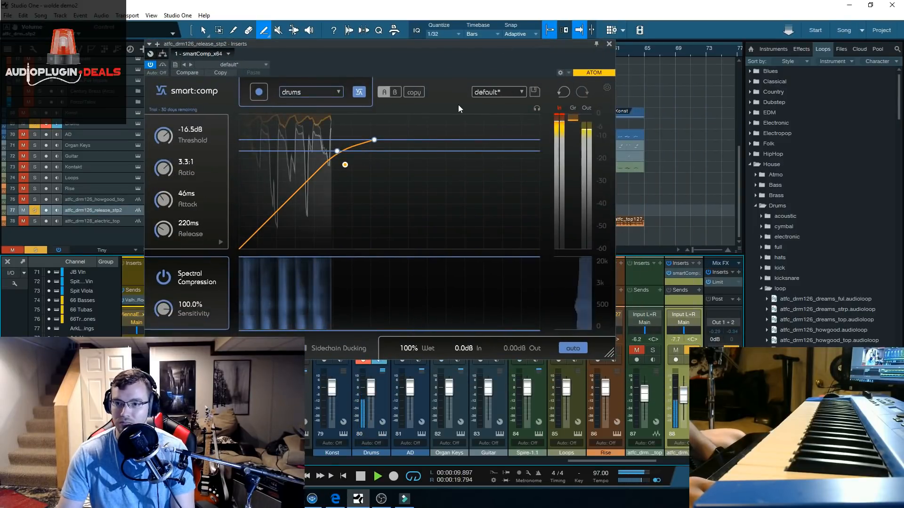
{"action": "left_click_drag", "start_coordinate": [438, 46], "coordinate": [569, 46]}
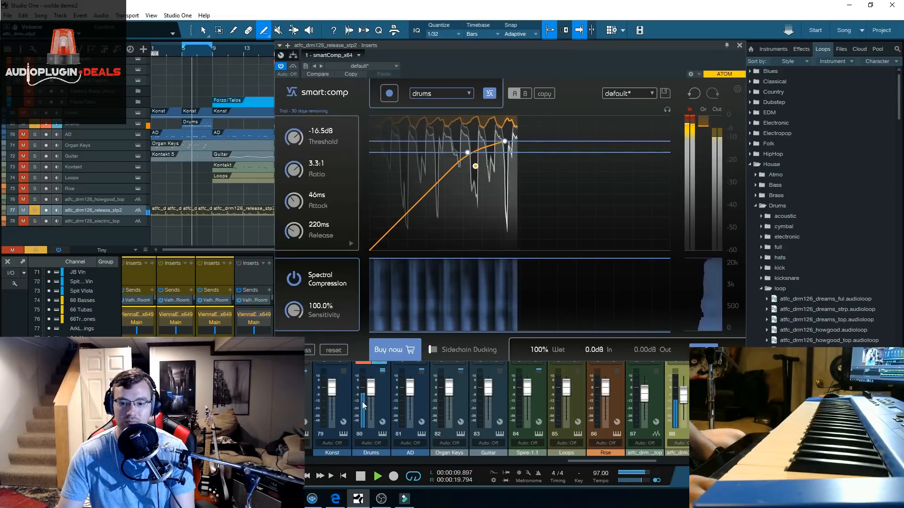
{"action": "key", "text": "space"}
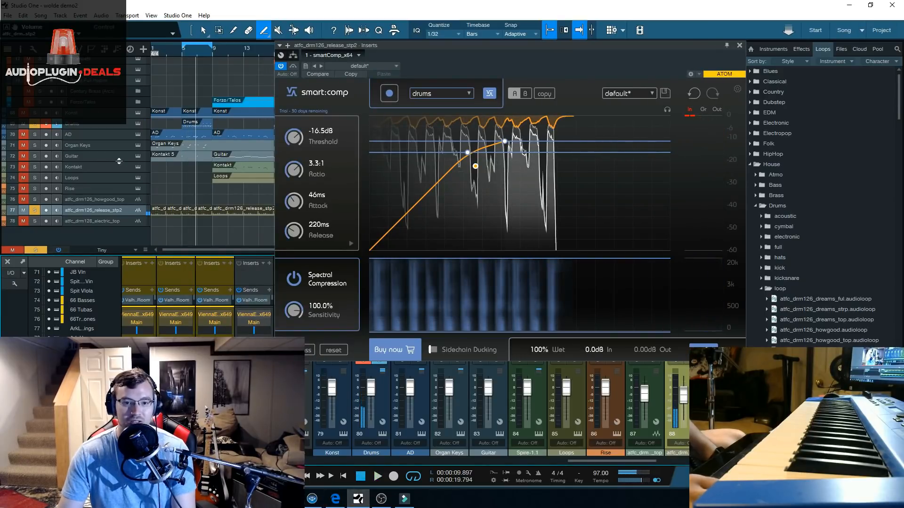
Step: Return to the Drums track's smart:comp, set its threshold to -36.3 dB, and start playback
{"action": "left_click", "coordinate": [88, 125]}
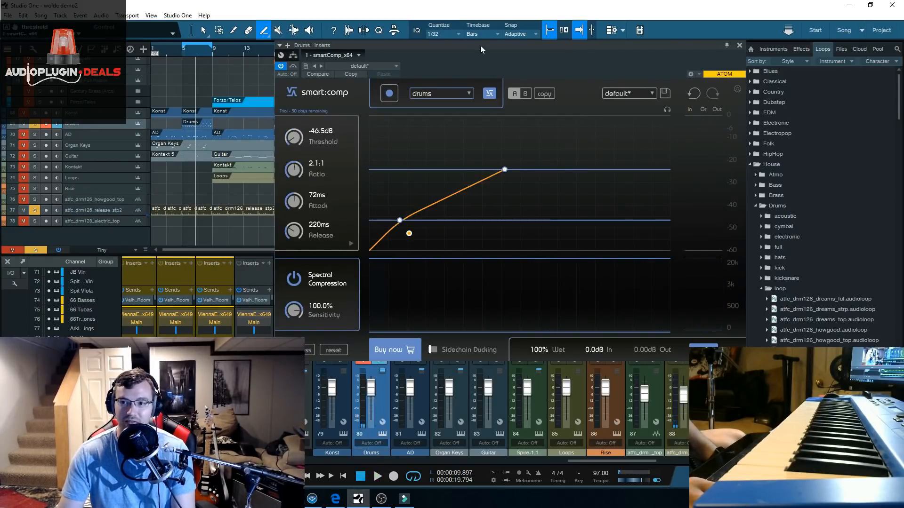
{"action": "left_click_drag", "start_coordinate": [484, 49], "coordinate": [416, 58]}
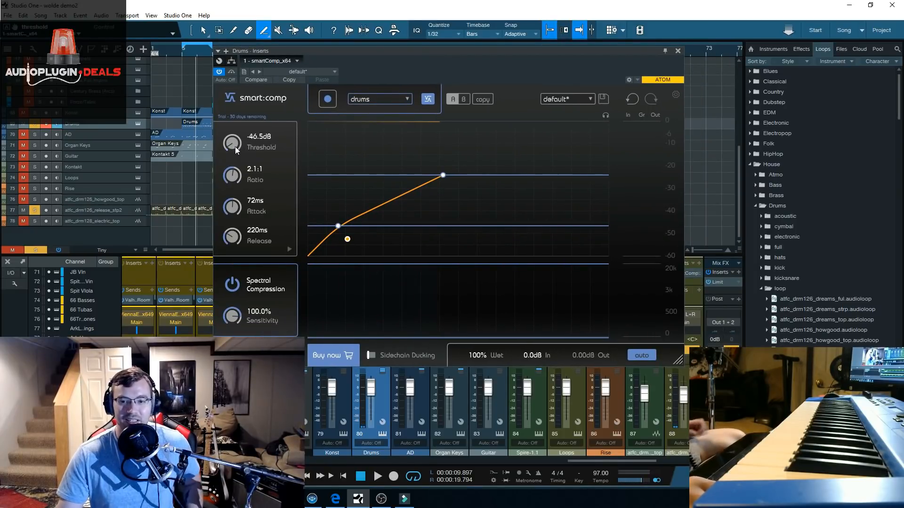
{"action": "left_click_drag", "start_coordinate": [234, 141], "coordinate": [241, 123]}
{"action": "left_click", "coordinate": [377, 477]}
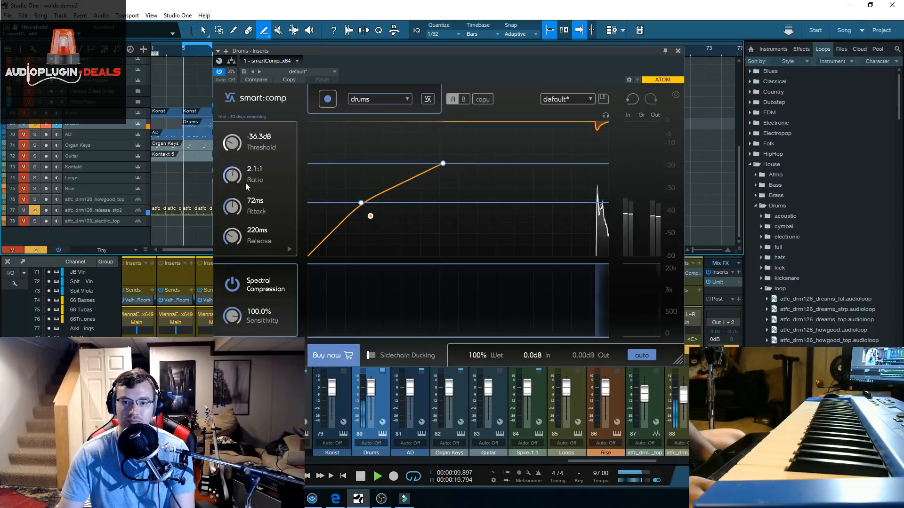
Step: Check the atfc_drm126_release_stp2 compressor against the playing drums, close the plug-in window, and stop playback
{"action": "left_click", "coordinate": [85, 213]}
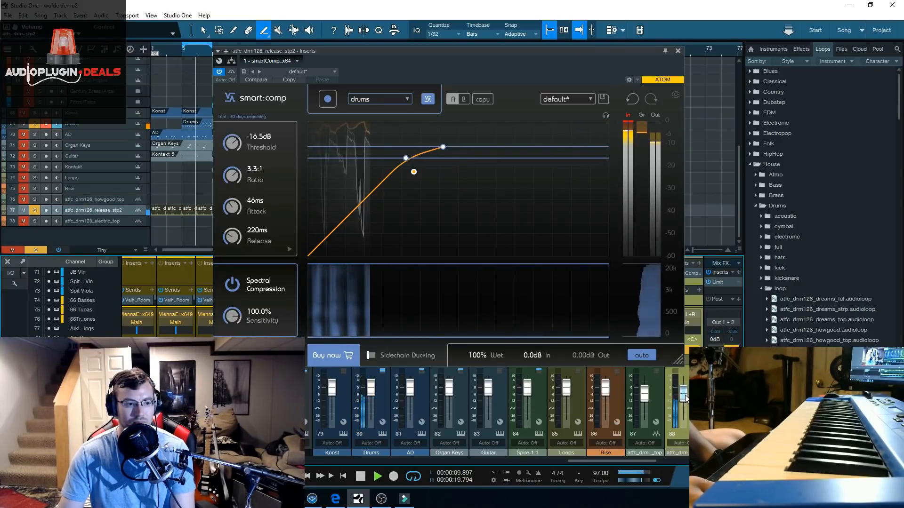
{"action": "left_click", "coordinate": [678, 51]}
{"action": "left_click", "coordinate": [361, 476]}
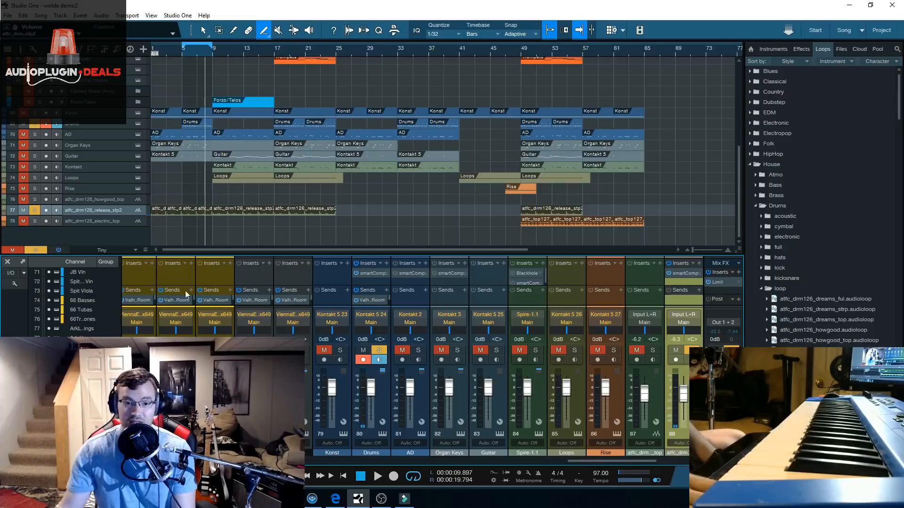
Step: Clear all solos, audition the full mix, and extend the loop range's end to bar 25
{"action": "left_click", "coordinate": [39, 250]}
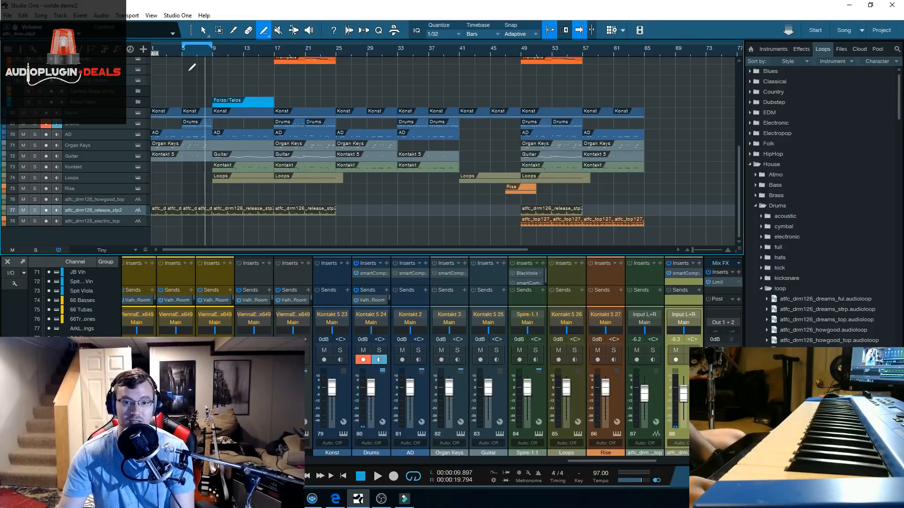
{"action": "left_click", "coordinate": [378, 477]}
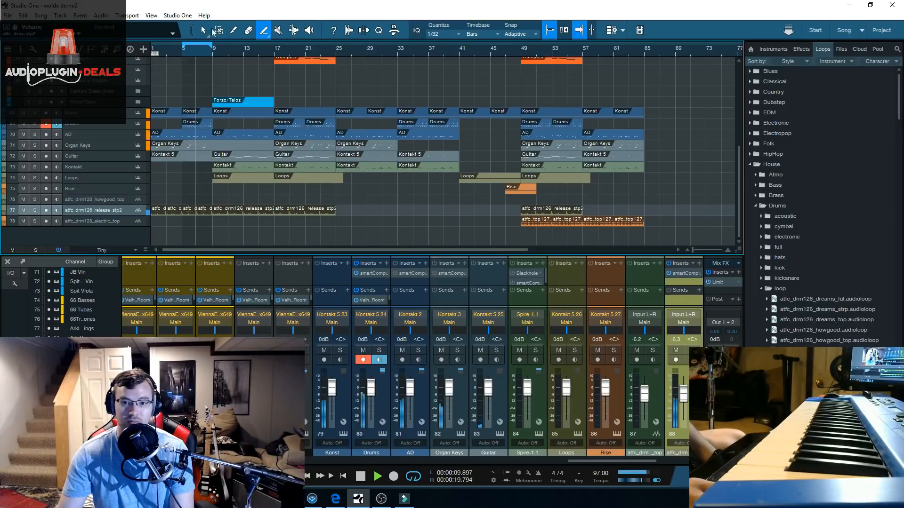
{"action": "left_click_drag", "start_coordinate": [211, 47], "coordinate": [336, 47]}
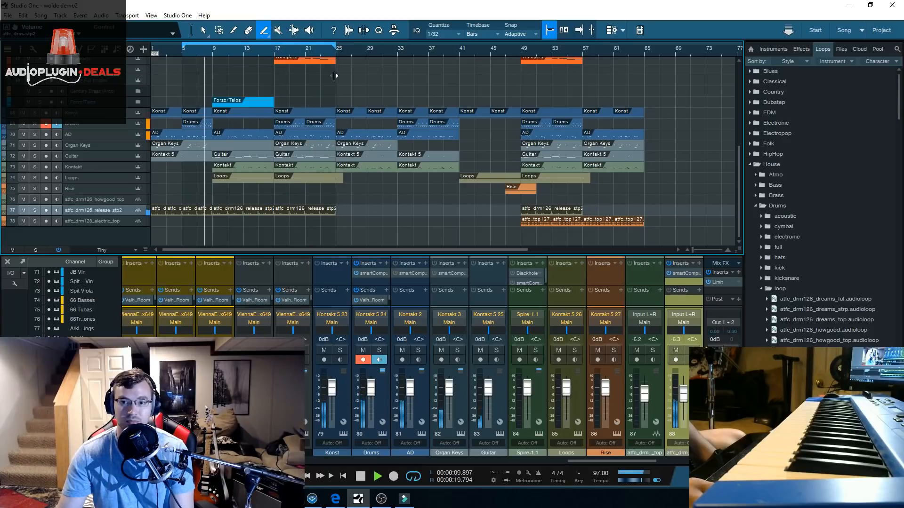
{"action": "left_click", "coordinate": [363, 478]}
{"action": "key", "text": "f"}
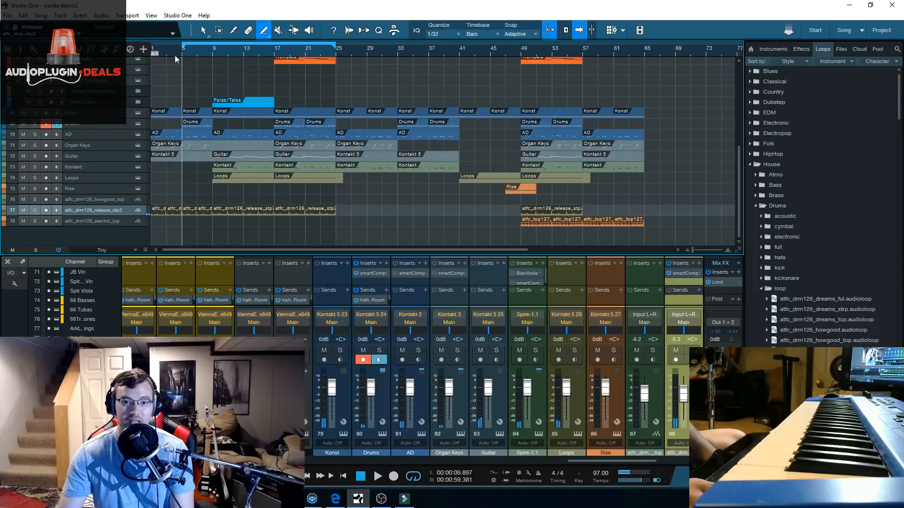
Step: Select and solo the AD track, and start playback from the beginning of the loop range
{"action": "left_click", "coordinate": [87, 154]}
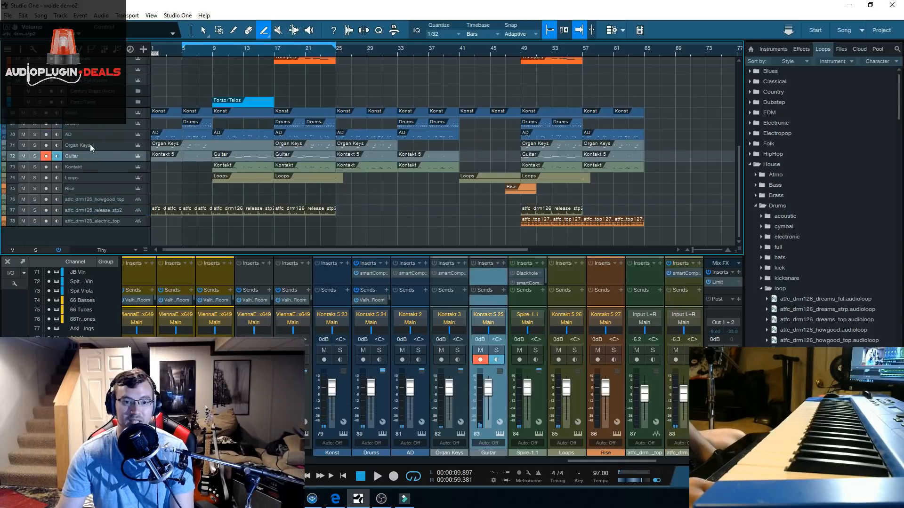
{"action": "left_click", "coordinate": [93, 134]}
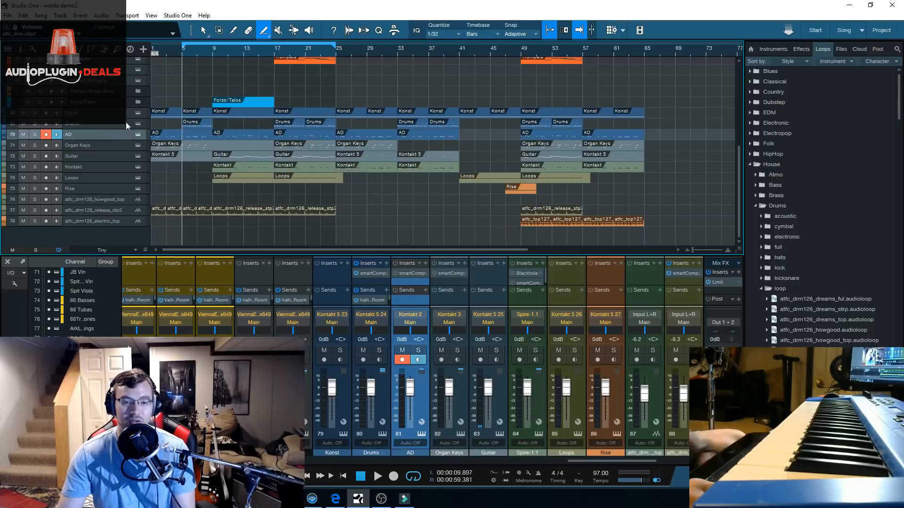
{"action": "left_click", "coordinate": [34, 134]}
{"action": "left_click", "coordinate": [377, 477]}
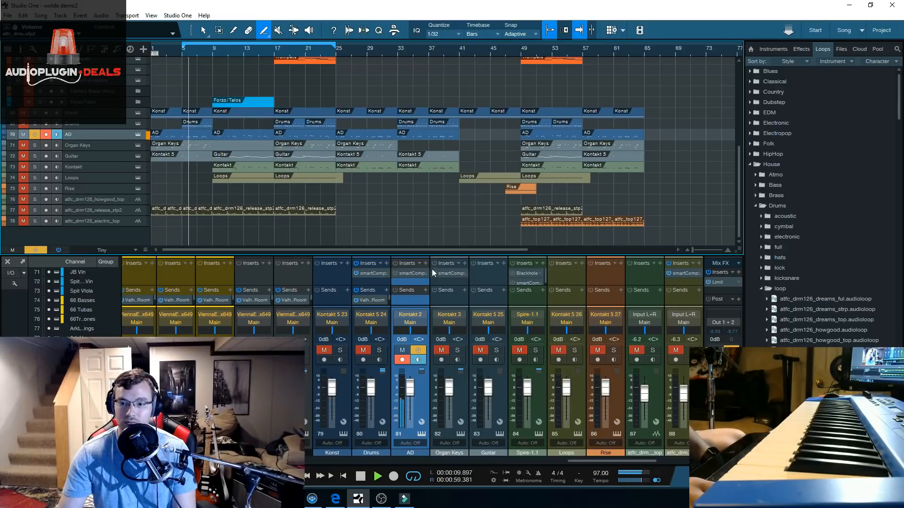
Step: Relearn the AD channel's smart:comp settings with the bass profile, toggle Sidechain Ducking on and off, and close the plug-in window
{"action": "left_click", "coordinate": [411, 275]}
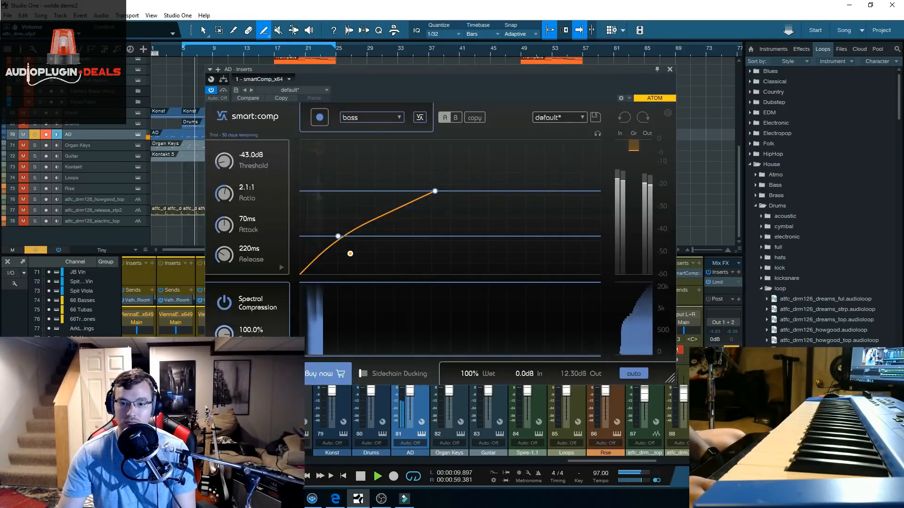
{"action": "left_click", "coordinate": [322, 119]}
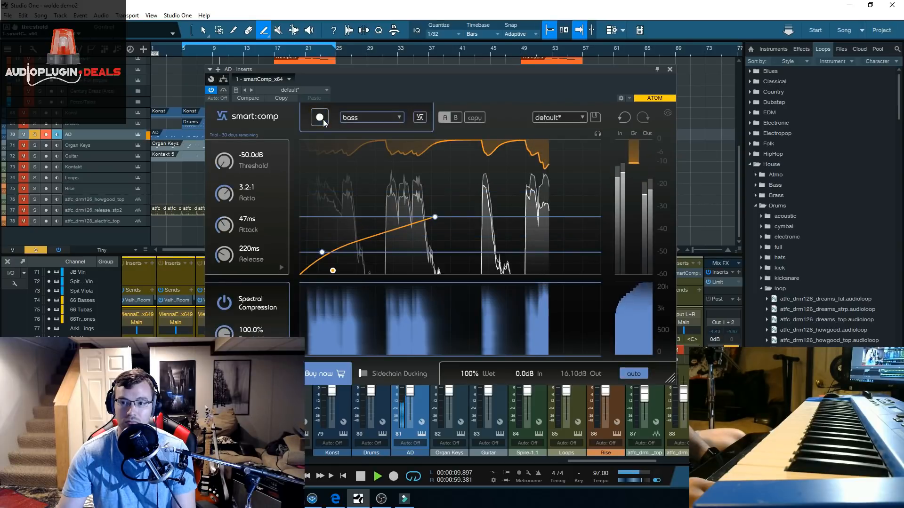
{"action": "left_click", "coordinate": [363, 375]}
{"action": "left_click", "coordinate": [362, 375]}
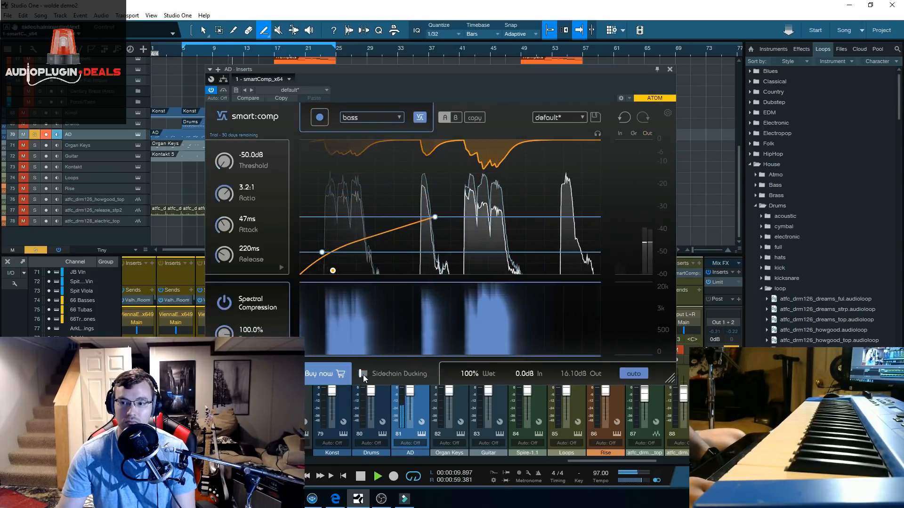
{"action": "left_click", "coordinate": [669, 69]}
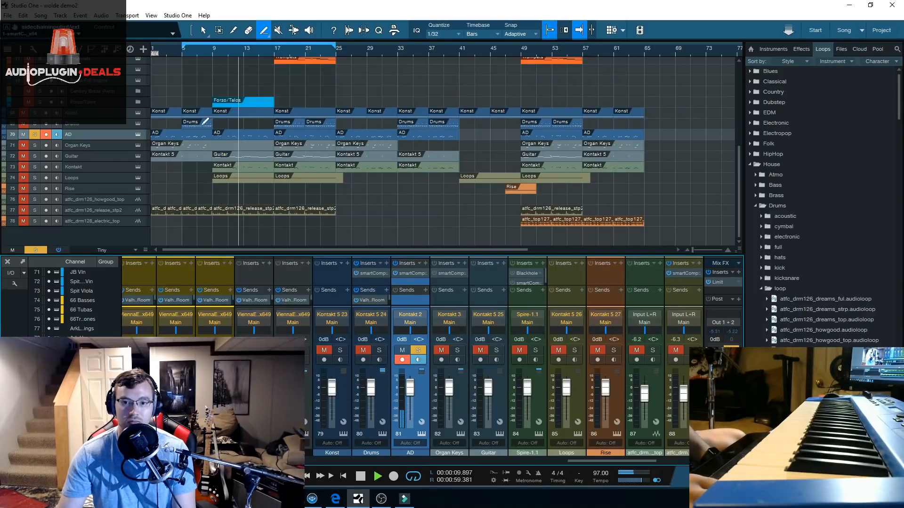
Step: Solo the Guitar and Organ Keys tracks as well, select Organ Keys, and restart playback from bar 5
{"action": "left_click", "coordinate": [35, 156]}
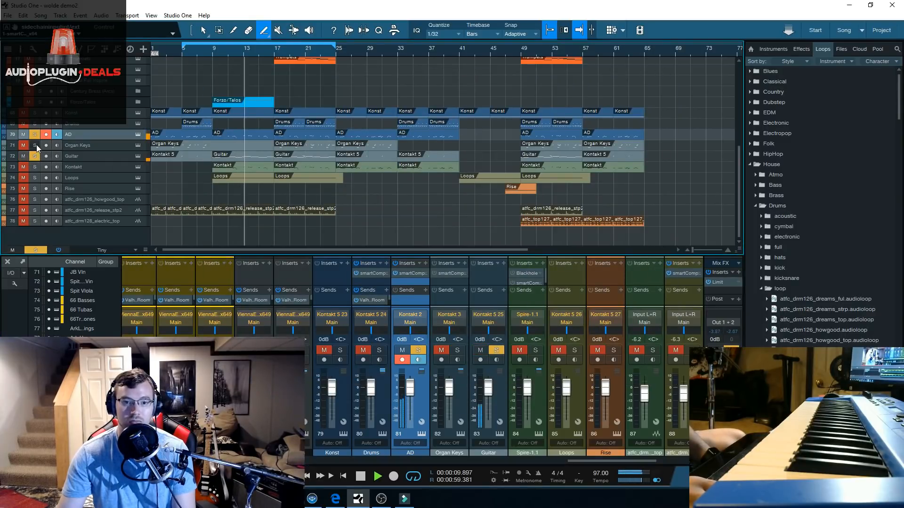
{"action": "left_click", "coordinate": [36, 145]}
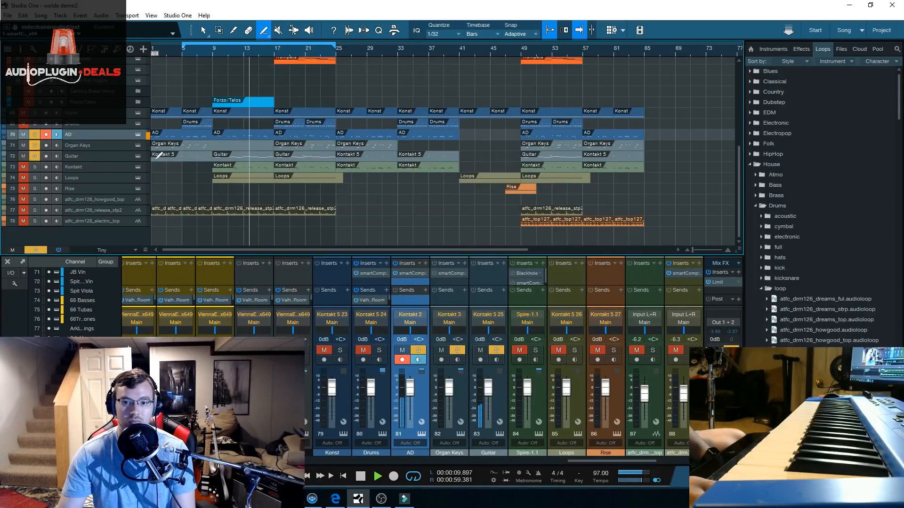
{"action": "left_click", "coordinate": [124, 146]}
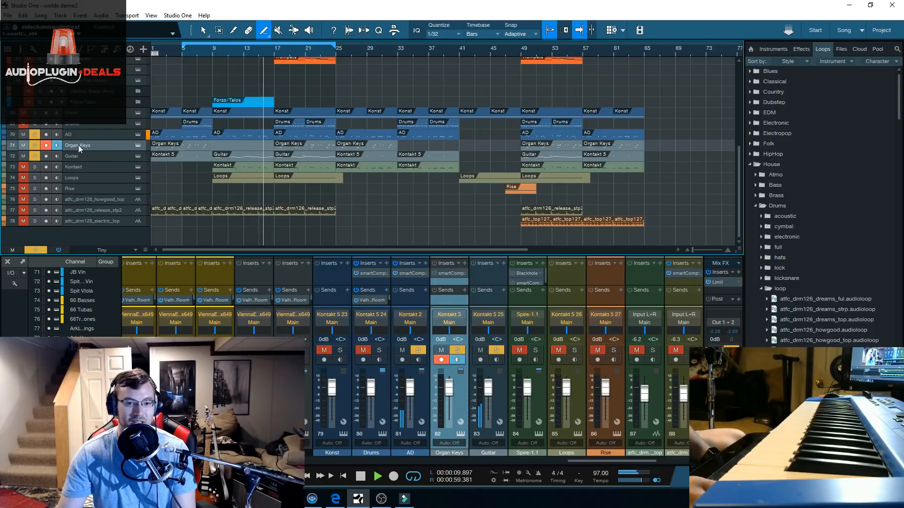
{"action": "left_click", "coordinate": [183, 52]}
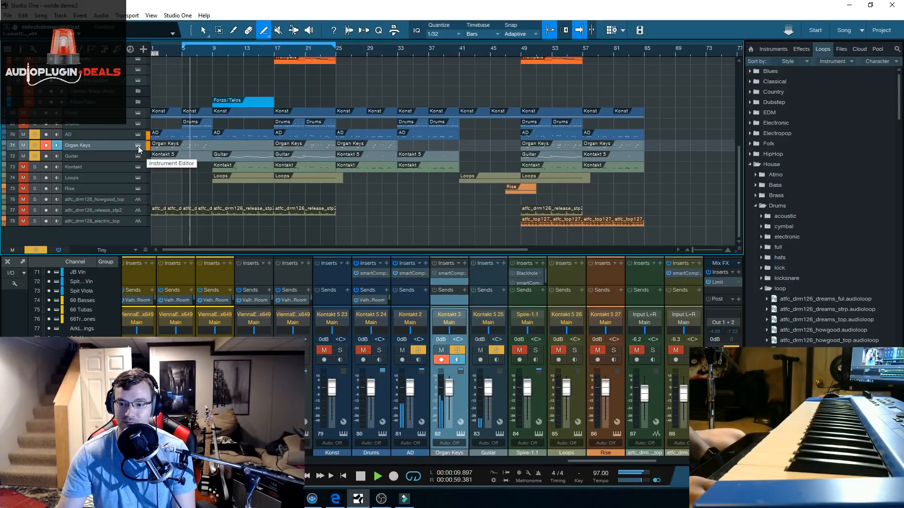
Step: Reset the Organ Keys channel's smart:comp, choose the keys profile, and start learning before pausing it partway
{"action": "left_click", "coordinate": [446, 274]}
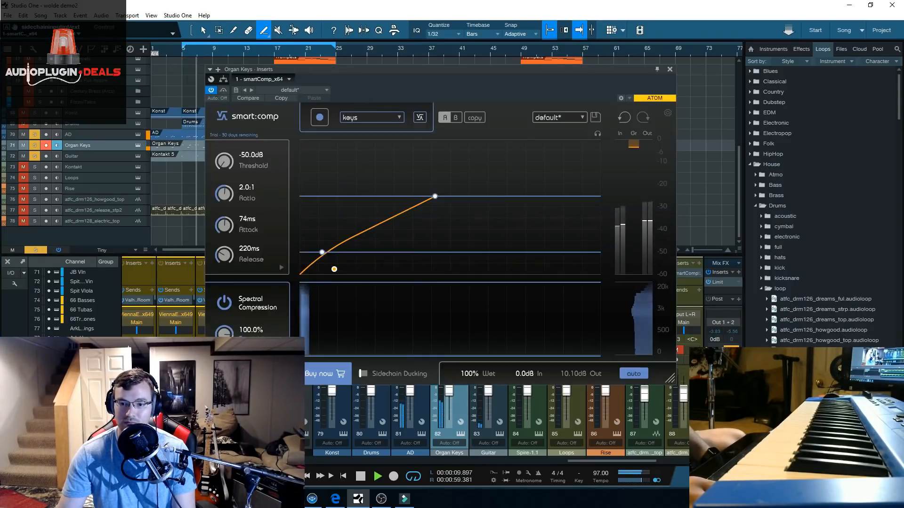
{"action": "left_click", "coordinate": [399, 118]}
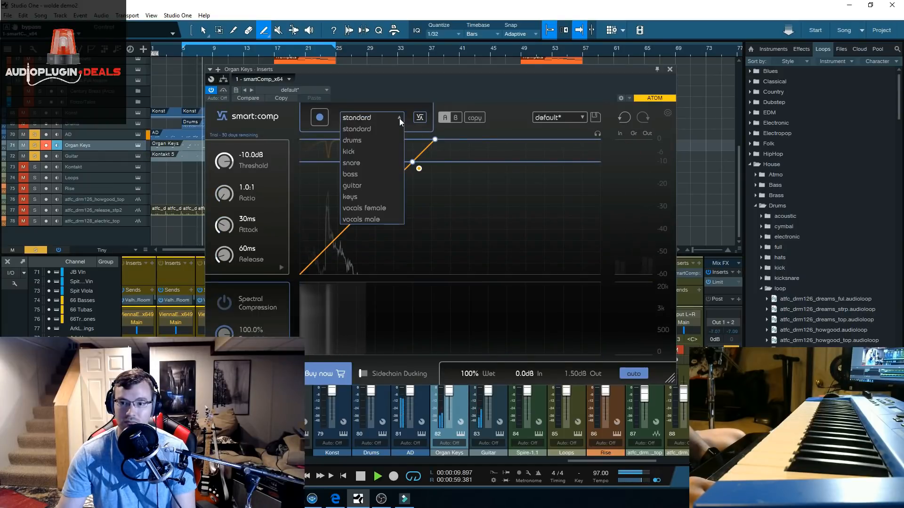
{"action": "left_click", "coordinate": [372, 196]}
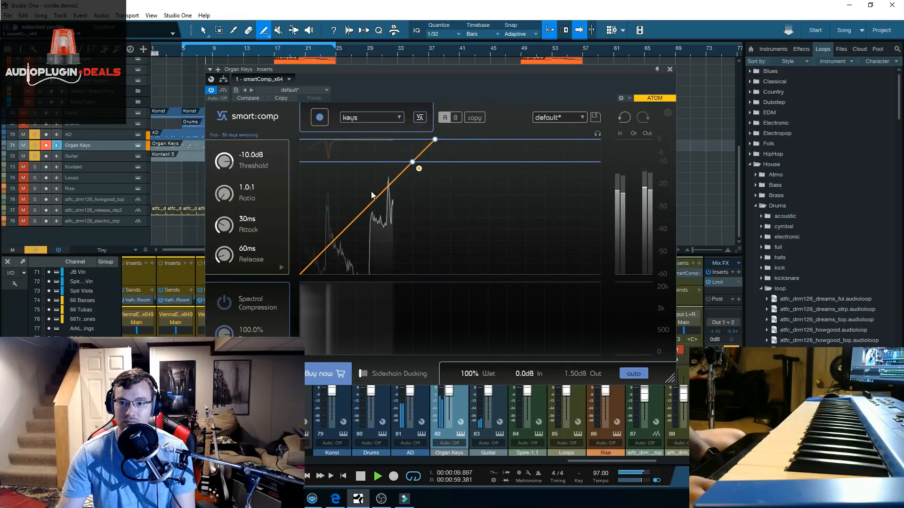
{"action": "left_click", "coordinate": [321, 118]}
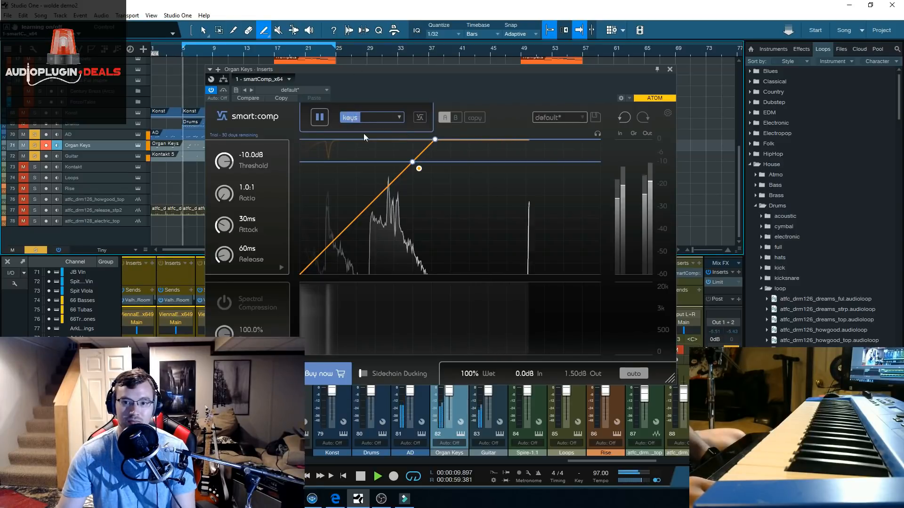
{"action": "left_click", "coordinate": [325, 119]}
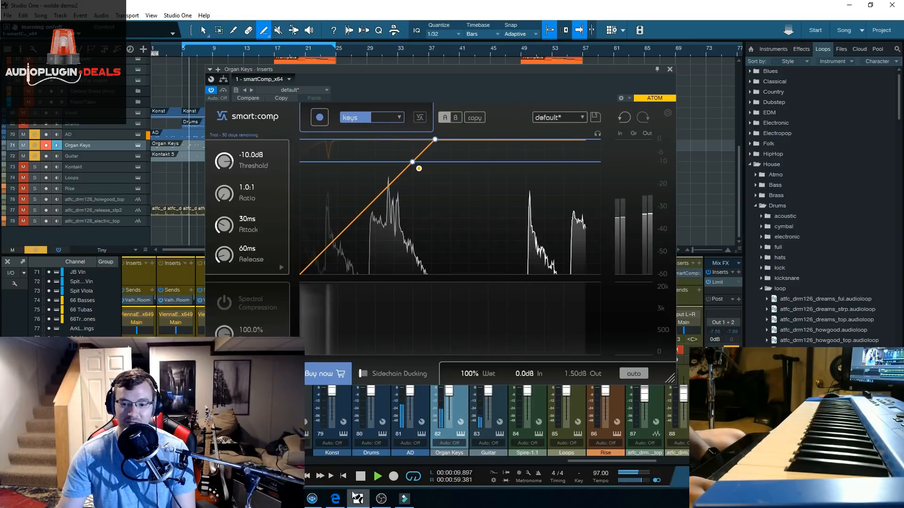
Step: Stop playback and return to bar 5, resume learning the keys profile with playback running, and close the Organ Keys plug-in window
{"action": "left_click", "coordinate": [185, 50]}
{"action": "key", "text": "space"}
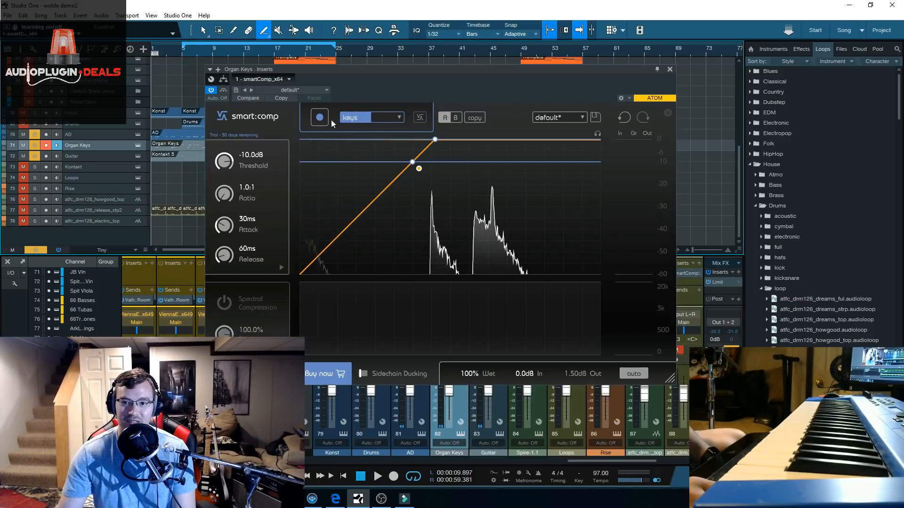
{"action": "left_click", "coordinate": [319, 118]}
{"action": "key", "text": "space"}
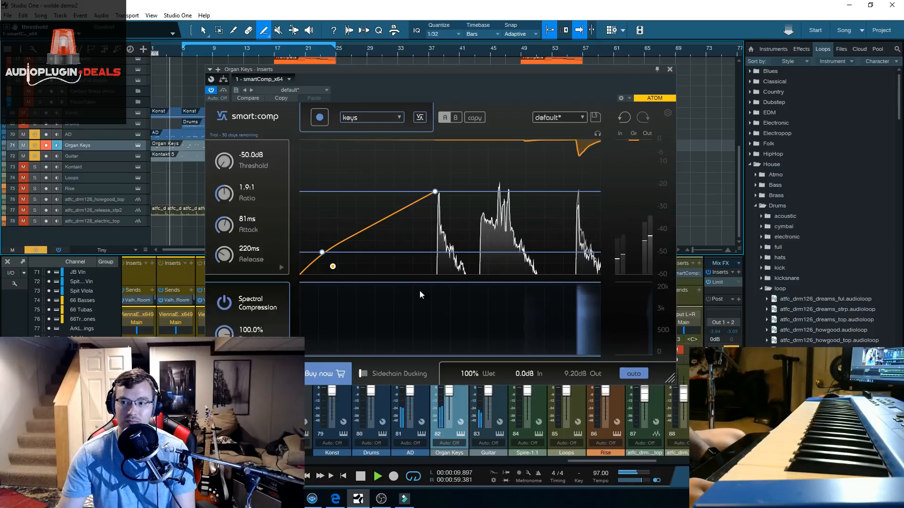
{"action": "left_click", "coordinate": [670, 70]}
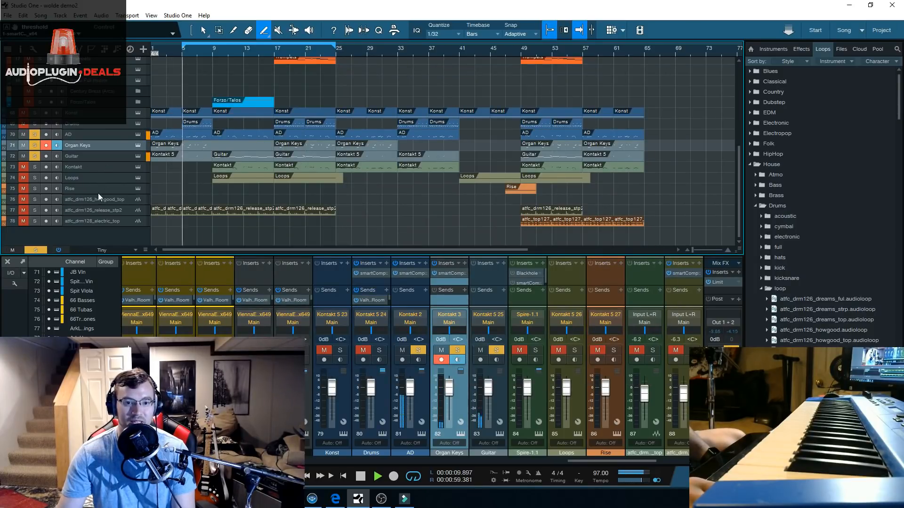
Step: Play from bar 17 with the Kontakt track soloed too, and learn its Spire-1.1 channel's smart:comp settings with the bass profile
{"action": "left_click", "coordinate": [275, 52]}
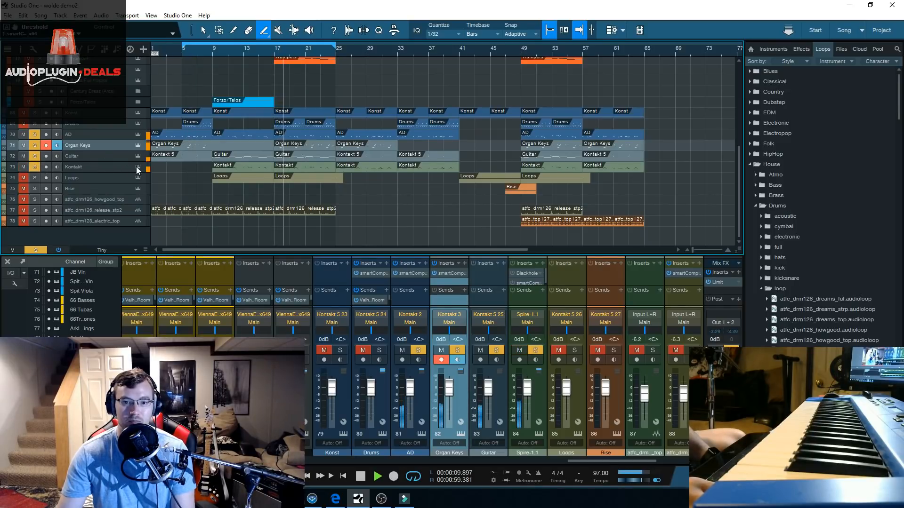
{"action": "left_click", "coordinate": [111, 167]}
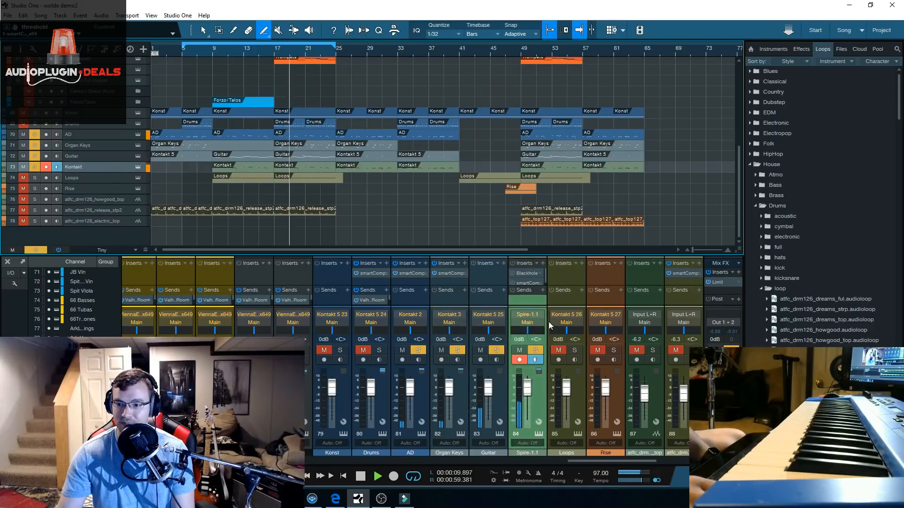
{"action": "left_click", "coordinate": [522, 283]}
{"action": "left_click", "coordinate": [320, 120]}
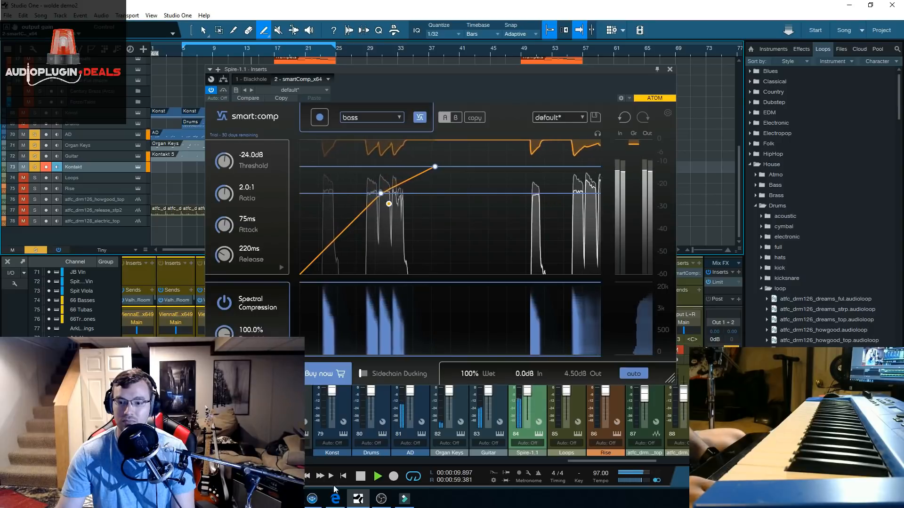
Step: Stop playback, close the Spire-1.1 plug-in window, and clear the solo from all tracks
{"action": "key", "text": "space"}
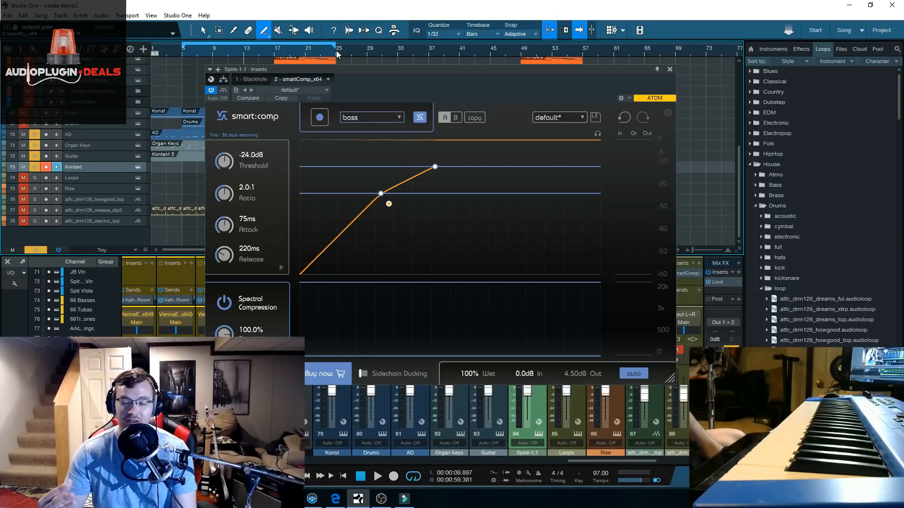
{"action": "left_click", "coordinate": [669, 70]}
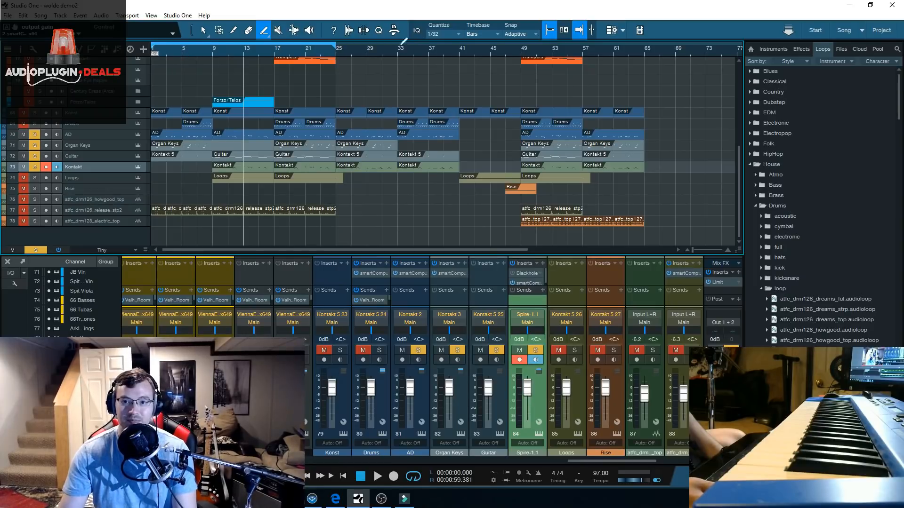
{"action": "left_click", "coordinate": [36, 250]}
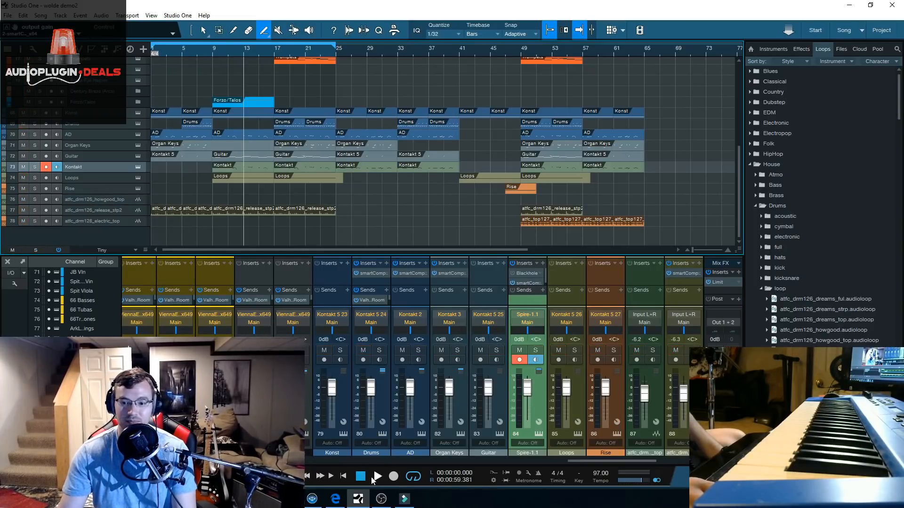
Step: Play the full mix and extend the end of the loop range to bar 65
{"action": "left_click", "coordinate": [378, 477]}
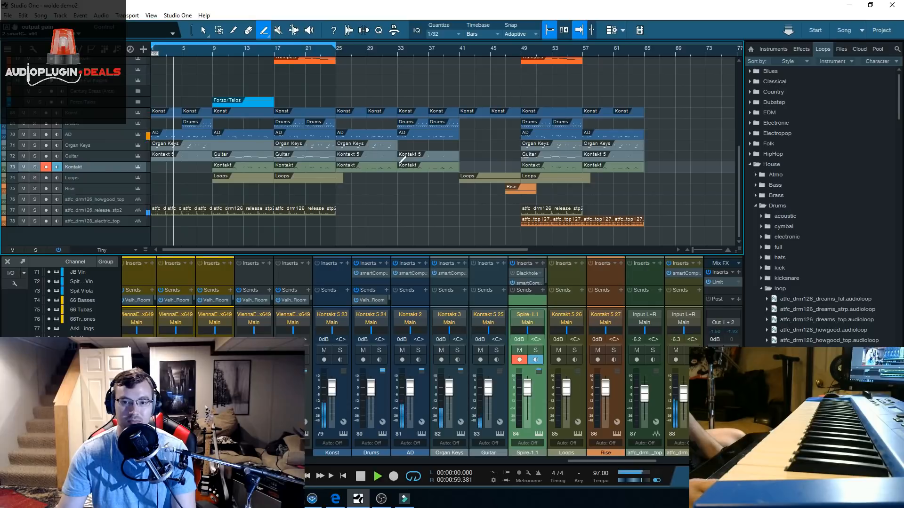
{"action": "scroll", "coordinate": [399, 163], "scroll_direction": "up", "scroll_amount": 4}
{"action": "scroll", "coordinate": [415, 132], "scroll_direction": "down", "scroll_amount": 1}
{"action": "left_click_drag", "start_coordinate": [333, 43], "coordinate": [648, 89]}
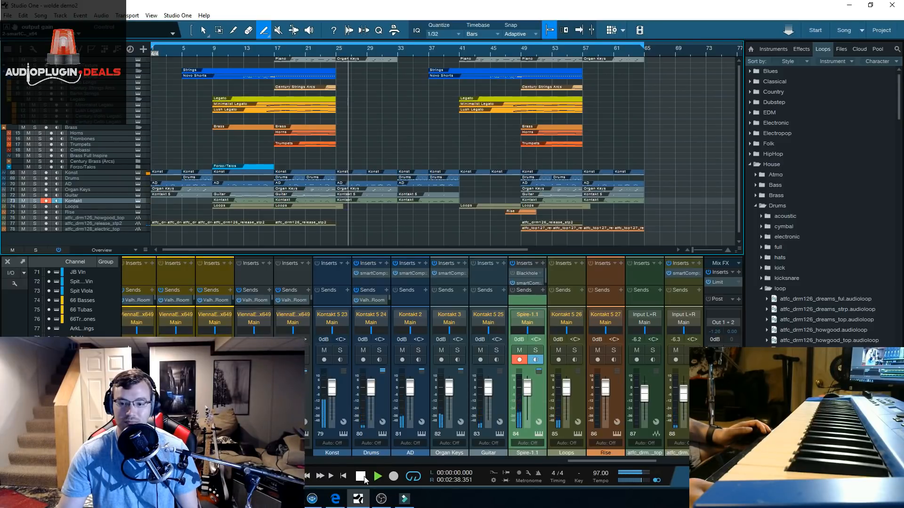
Step: Select the Konst track and add smart:comp to its channel's inserts while the song plays
{"action": "left_click", "coordinate": [89, 173]}
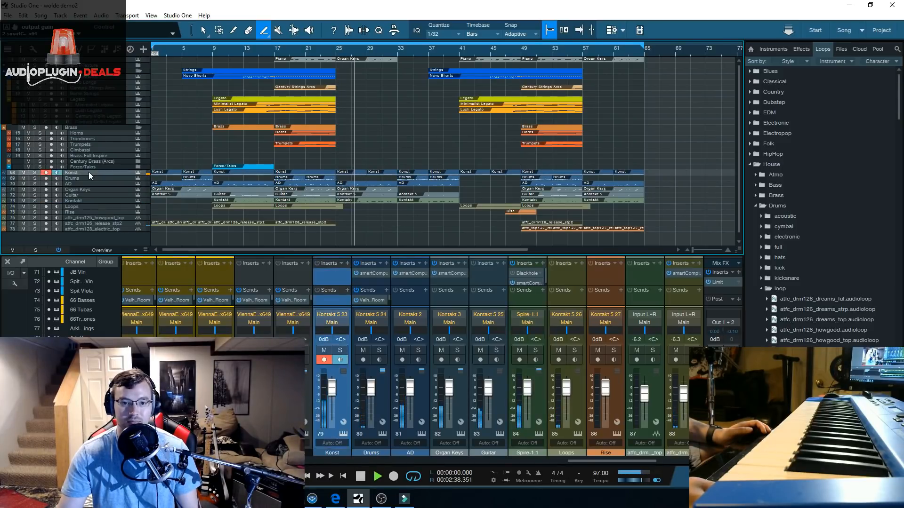
{"action": "left_click", "coordinate": [342, 262]}
{"action": "scroll", "coordinate": [402, 228], "scroll_direction": "down", "scroll_amount": 1}
{"action": "left_click", "coordinate": [405, 224]}
Step: Choose the kick profile in the Konst channel's smart:comp, learn its settings from the playing track, and stop playback
{"action": "left_click", "coordinate": [382, 116]}
{"action": "left_click", "coordinate": [365, 143]}
{"action": "left_click", "coordinate": [354, 119]}
{"action": "left_click", "coordinate": [356, 151]}
{"action": "left_click", "coordinate": [326, 120]}
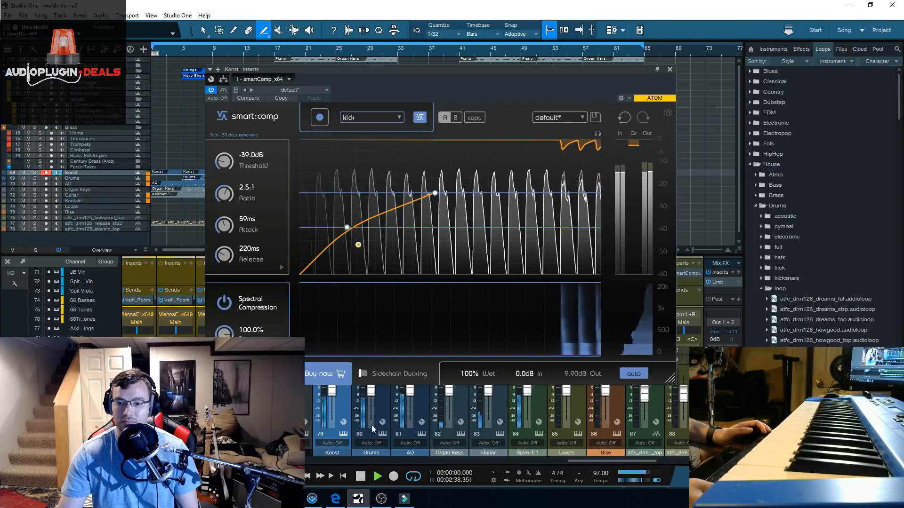
{"action": "left_click", "coordinate": [363, 478]}
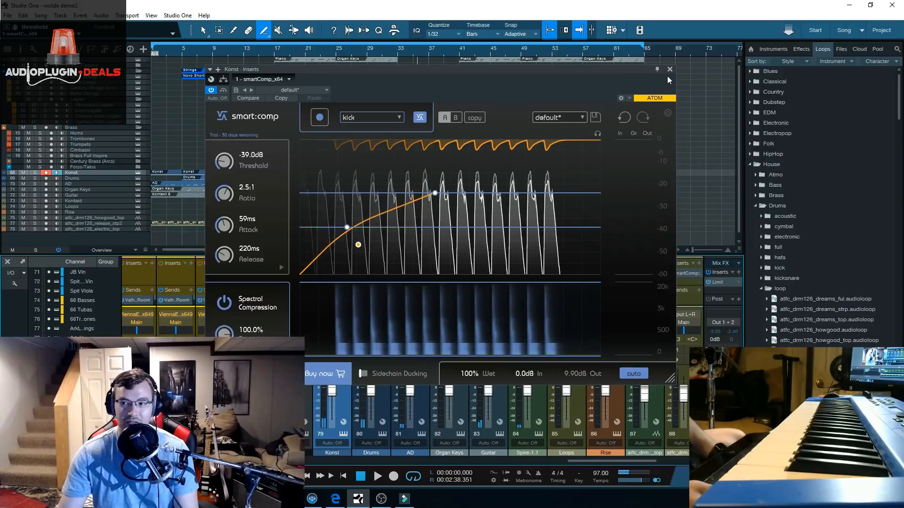
Step: Close the Konst plug-in window and play from bar 25, comparing the soloed Konst track with the full mix before stopping
{"action": "left_click", "coordinate": [669, 70]}
{"action": "left_click", "coordinate": [334, 50]}
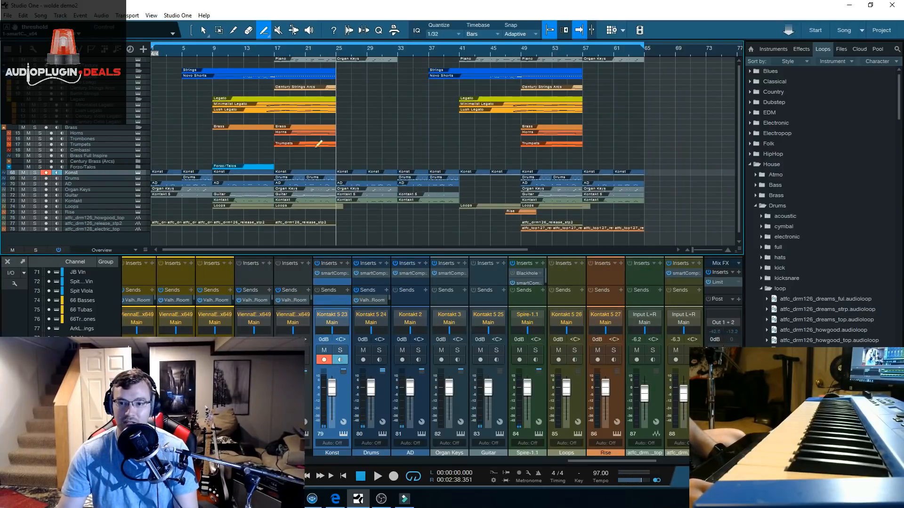
{"action": "left_click", "coordinate": [35, 173]}
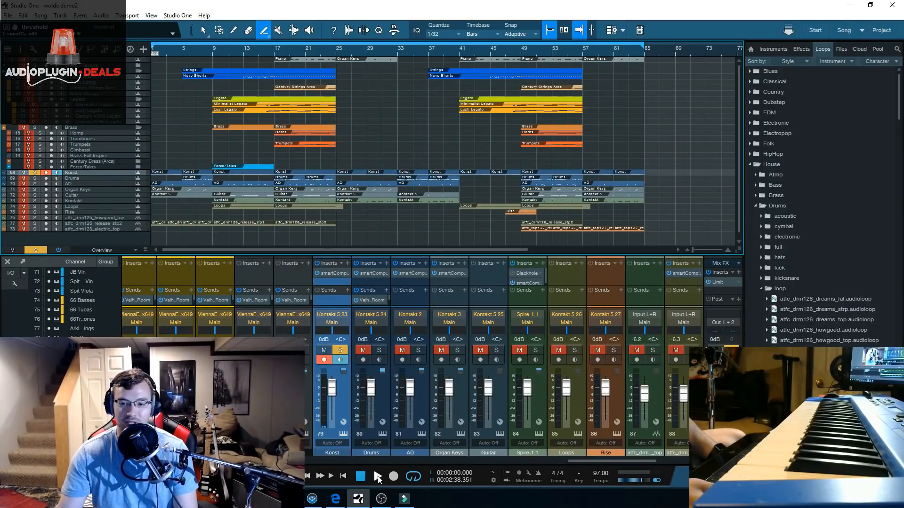
{"action": "left_click", "coordinate": [377, 476]}
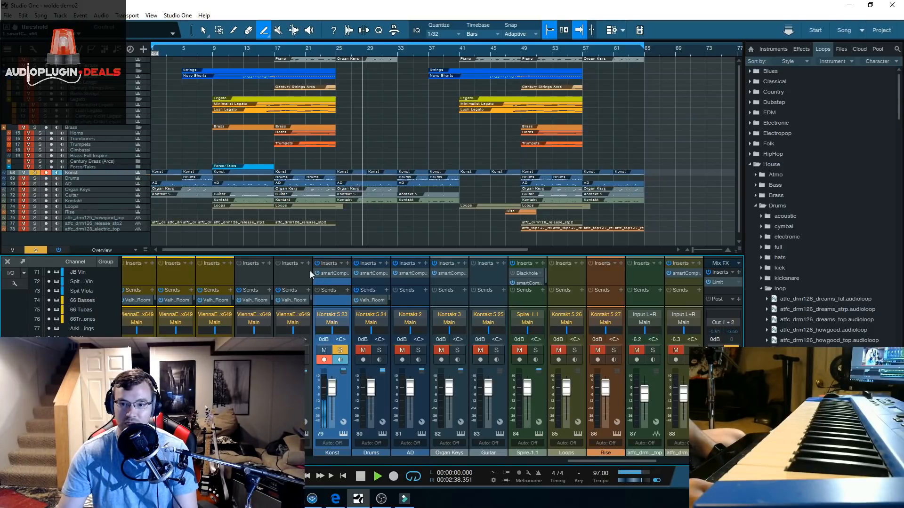
{"action": "left_click", "coordinate": [35, 172]}
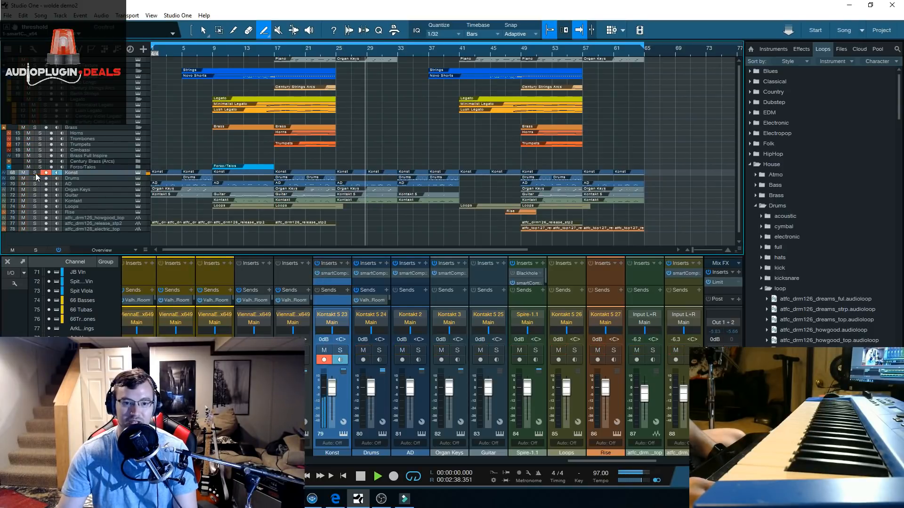
{"action": "left_click", "coordinate": [361, 477]}
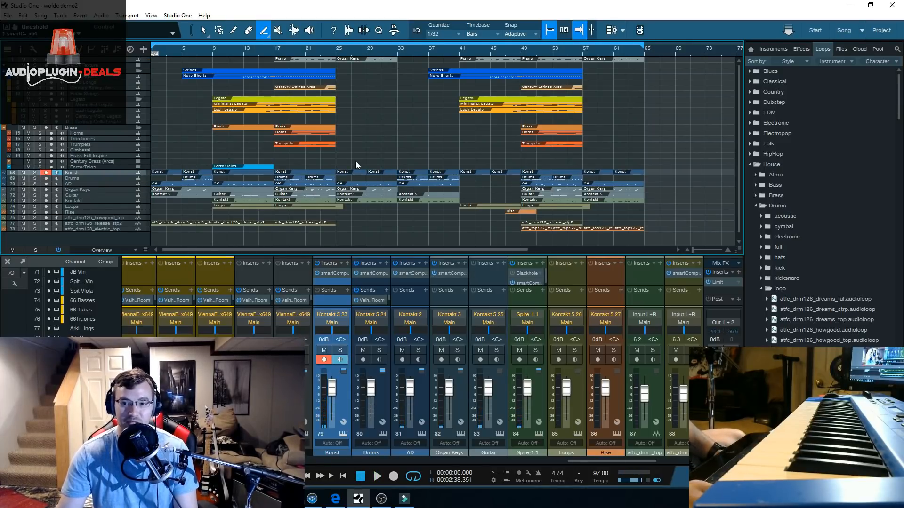
Step: Reopen the Konst channel's smart:comp and move its window up so all of its controls can be seen
{"action": "scroll", "coordinate": [355, 161], "scroll_direction": "down", "scroll_amount": 1}
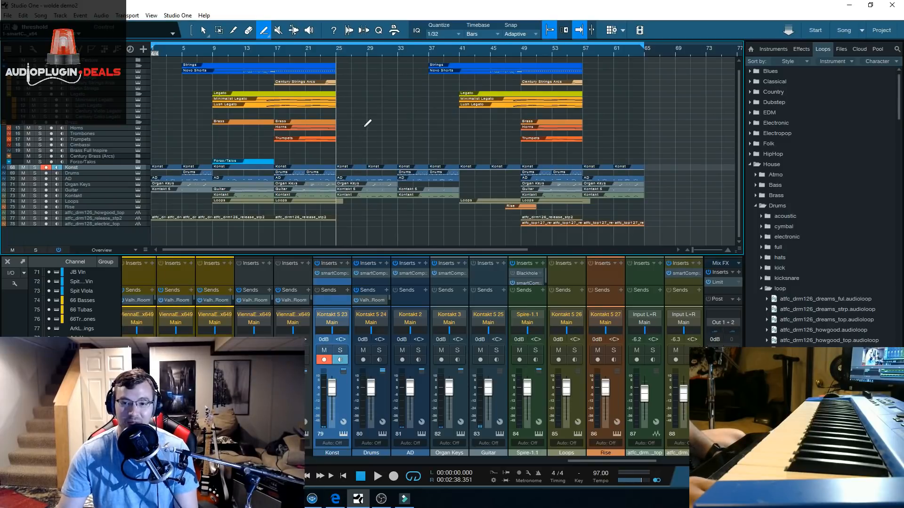
{"action": "left_click", "coordinate": [334, 273]}
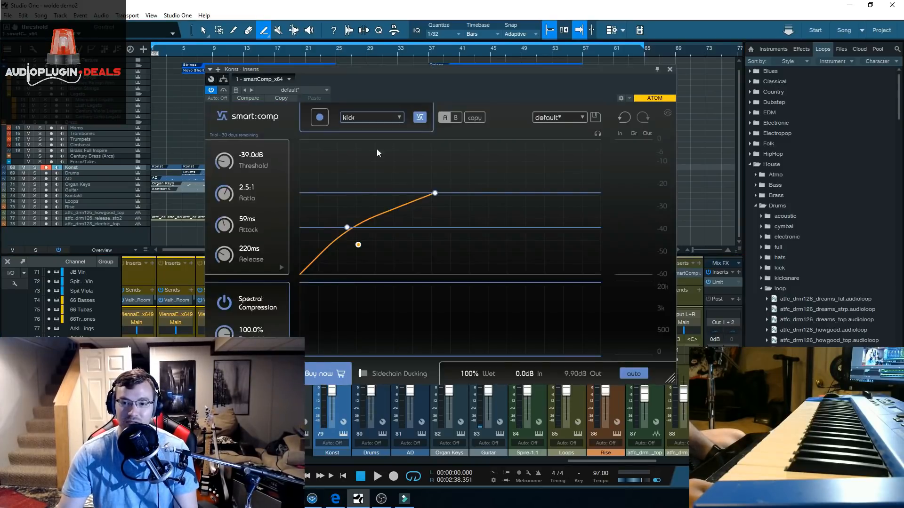
{"action": "left_click_drag", "start_coordinate": [398, 68], "coordinate": [371, 27]}
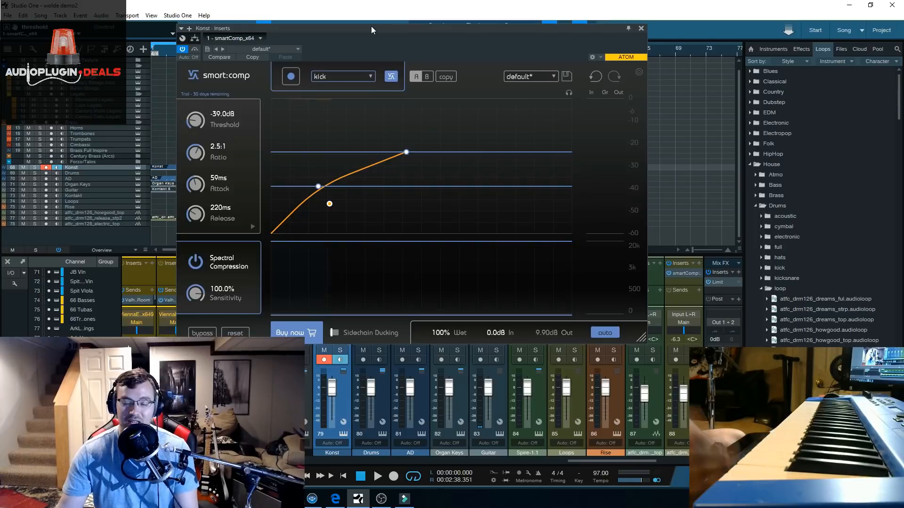
{"action": "left_click_drag", "start_coordinate": [371, 27], "coordinate": [354, 7]}
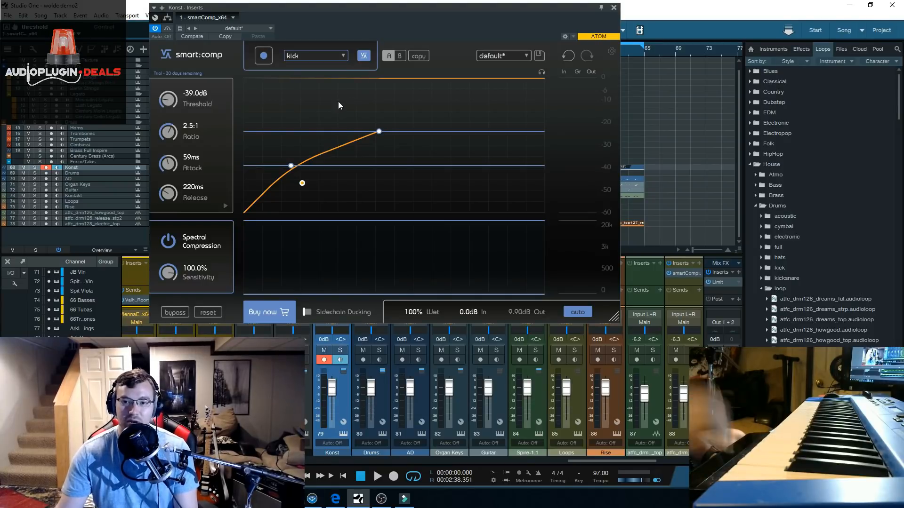
Step: Switch smart:comp back and forth between its A and B setting slots, ending on A
{"action": "left_click", "coordinate": [402, 55]}
{"action": "left_click", "coordinate": [389, 56]}
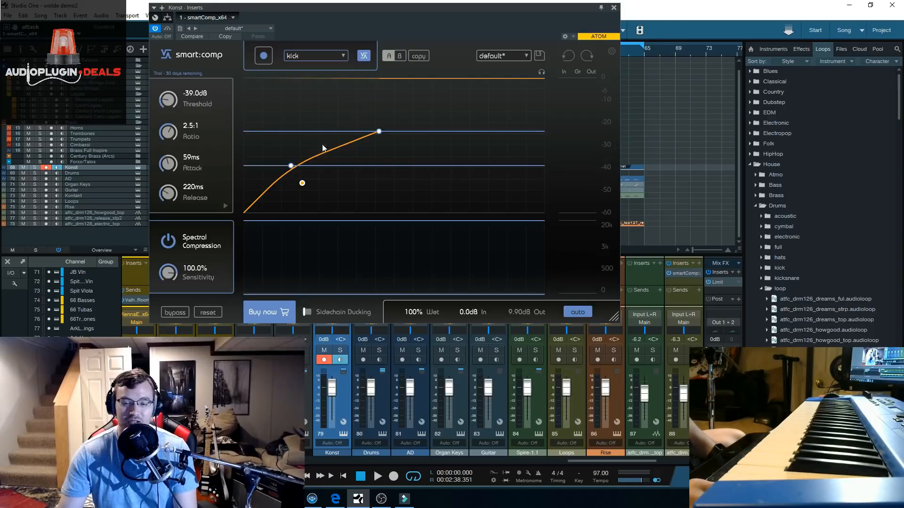
{"action": "left_click", "coordinate": [400, 56]}
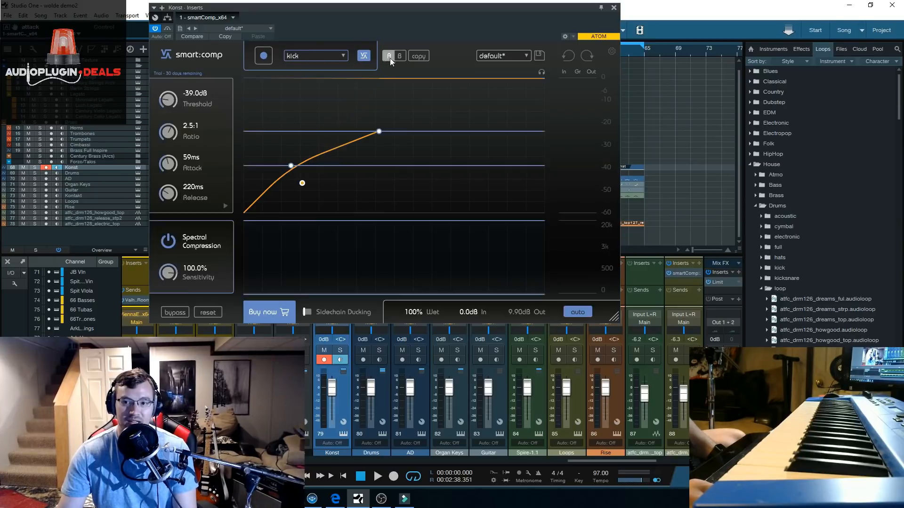
{"action": "left_click", "coordinate": [390, 56]}
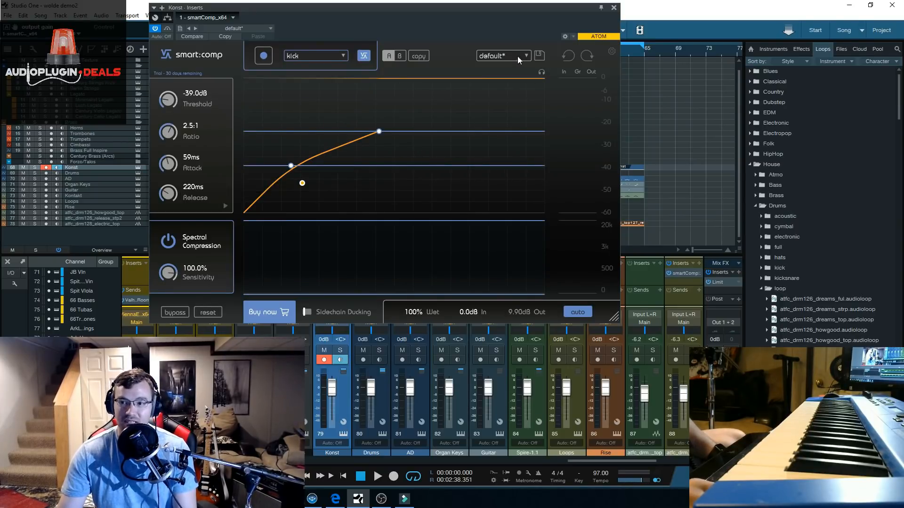
Step: Open smart:comp's preset list to view the available presets, and close it without choosing another preset
{"action": "left_click_drag", "start_coordinate": [569, 8], "coordinate": [477, 5]}
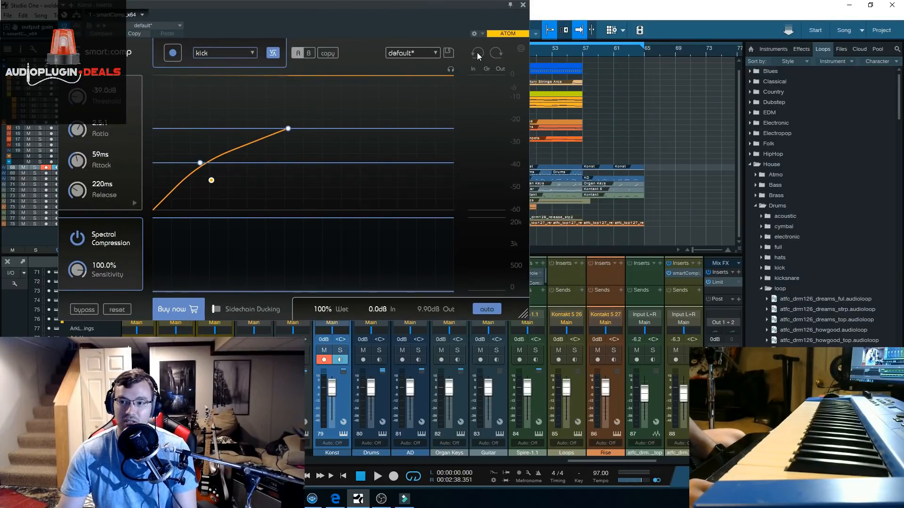
{"action": "left_click", "coordinate": [436, 53]}
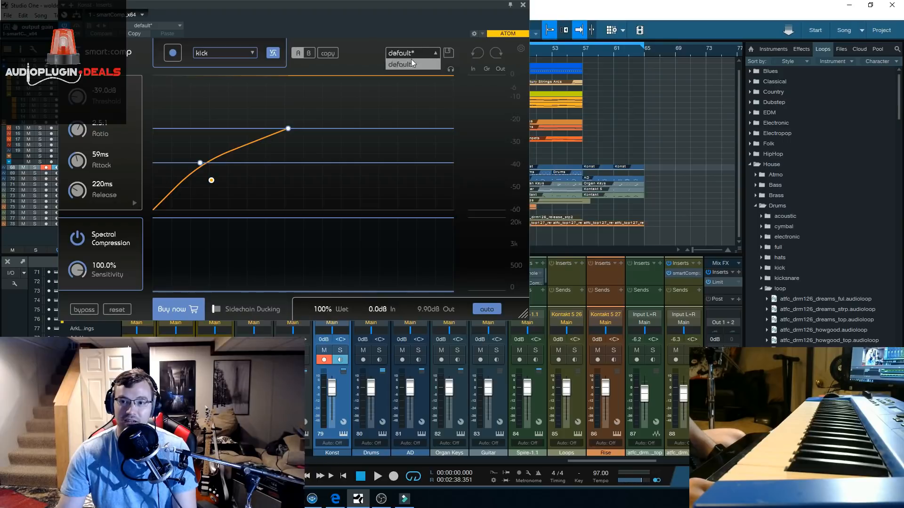
{"action": "left_click_drag", "start_coordinate": [411, 6], "coordinate": [464, 15]}
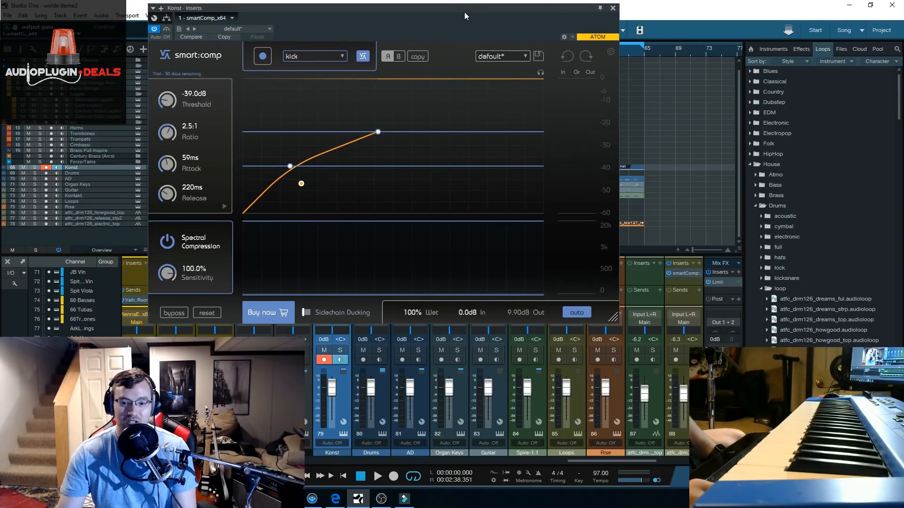
{"action": "left_click_drag", "start_coordinate": [370, 13], "coordinate": [380, 13]}
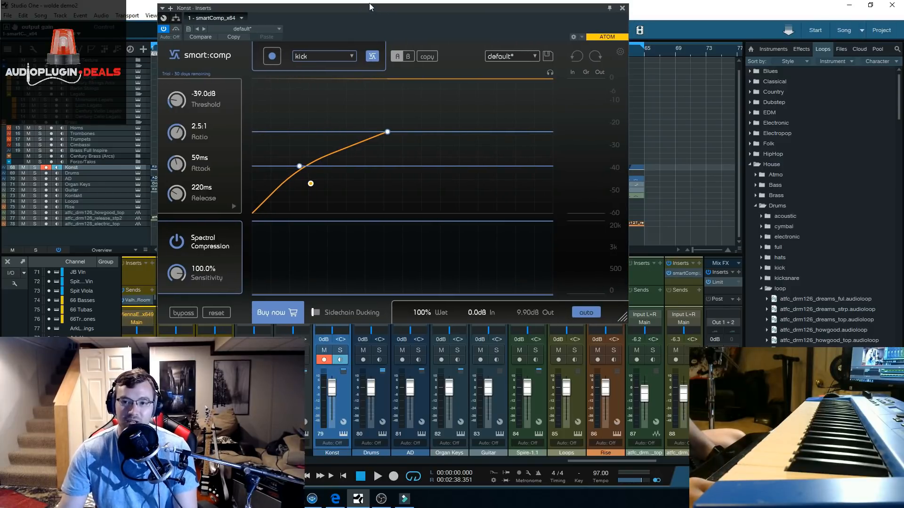
{"action": "mouse_move", "coordinate": [380, 13]}
{"action": "left_mouse_down"}
{"action": "mouse_move", "coordinate": [390, 32]}
{"action": "mouse_move", "coordinate": [374, 10]}
{"action": "left_mouse_up"}
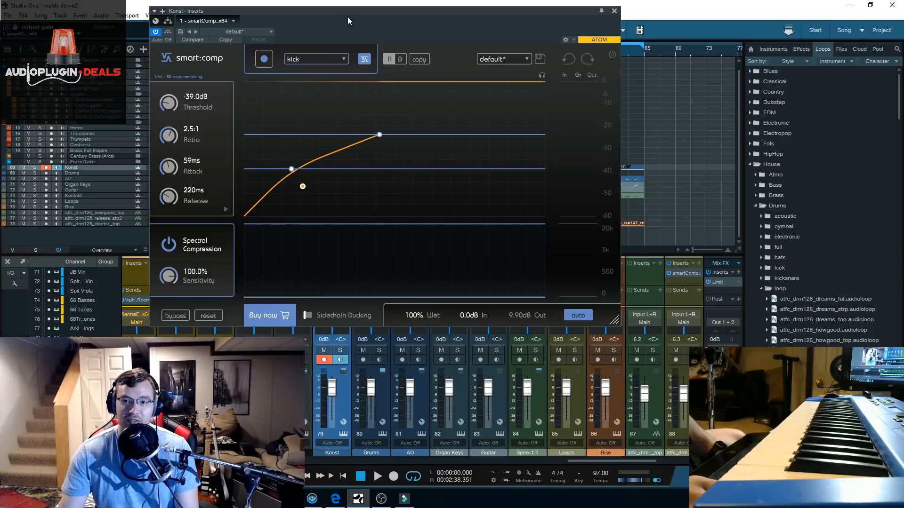
{"action": "left_click_drag", "start_coordinate": [352, 11], "coordinate": [344, 13]}
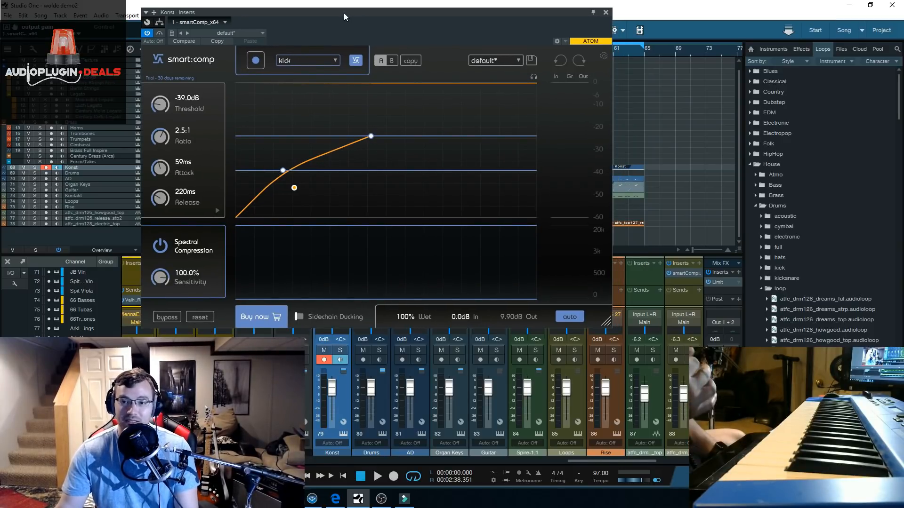